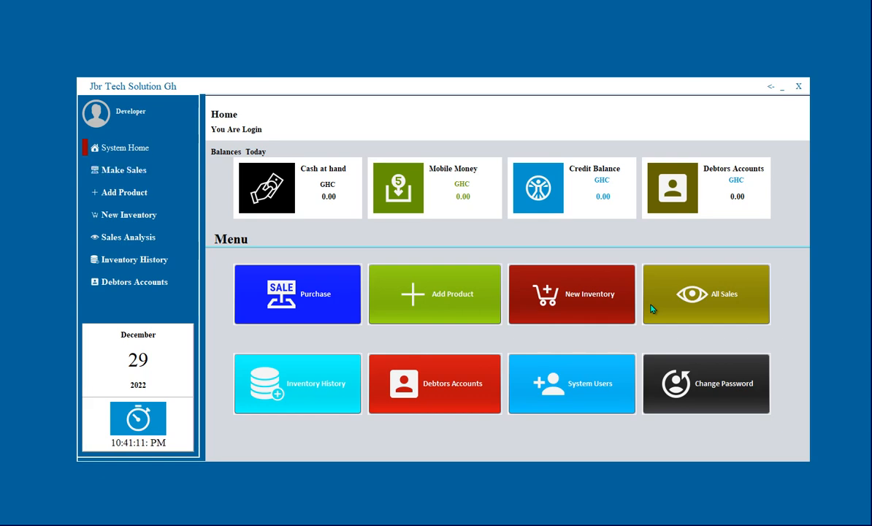
Log out of the POS and confirm Yes at the logout prompt.
click(771, 86)
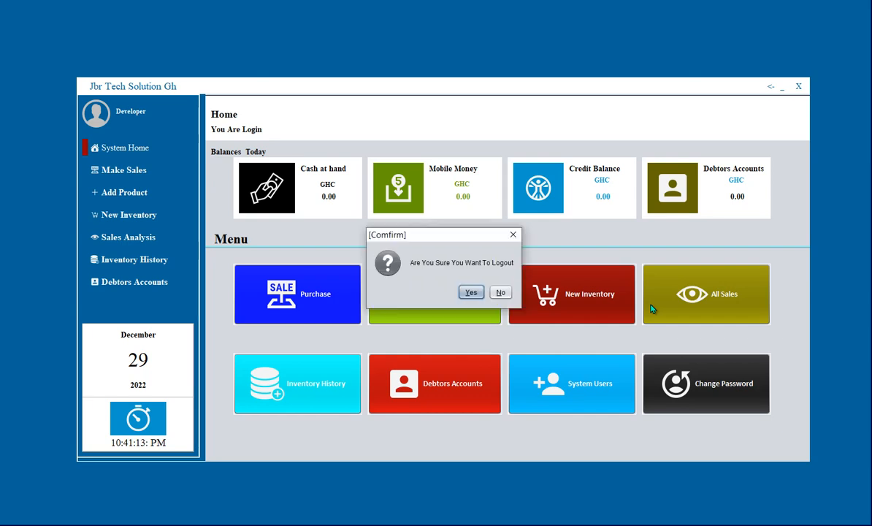
key(Return)
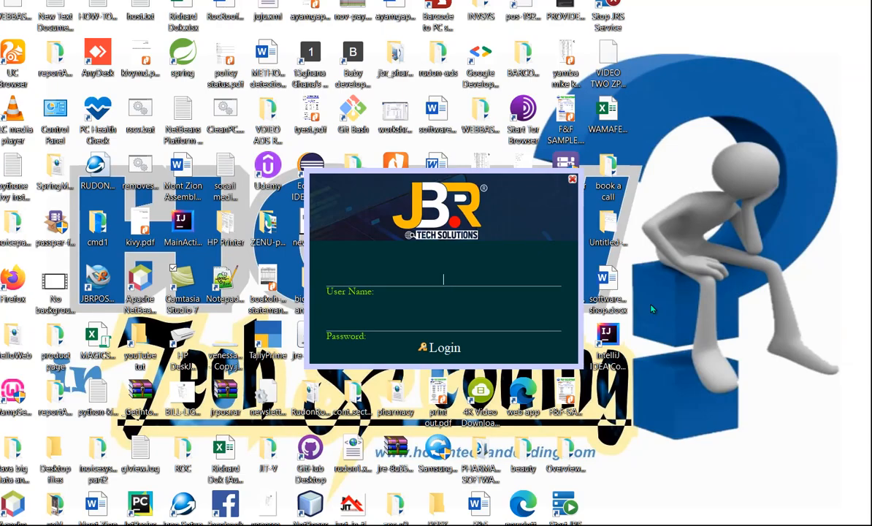
Log back in as Developer with the account password.
text(Developer)
text(*****)
text(*****)
key(Return)
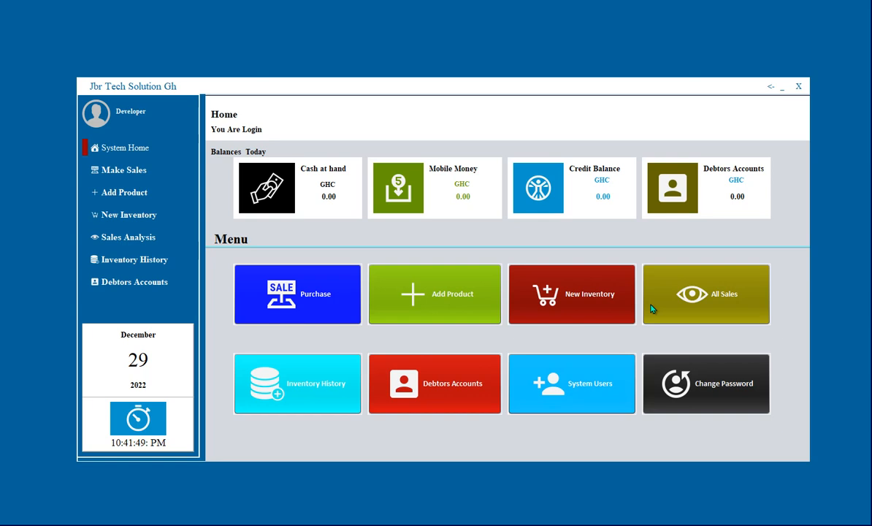
Open the Create User Name And Password dialog from the System Users tile.
click(572, 383)
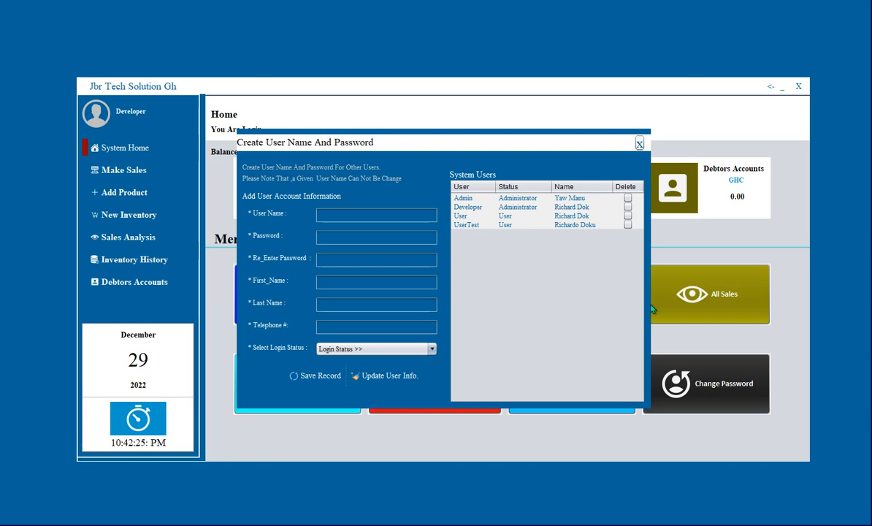
Enter the new account's user name, fixing a typo, and its password in both password fields.
click(639, 144)
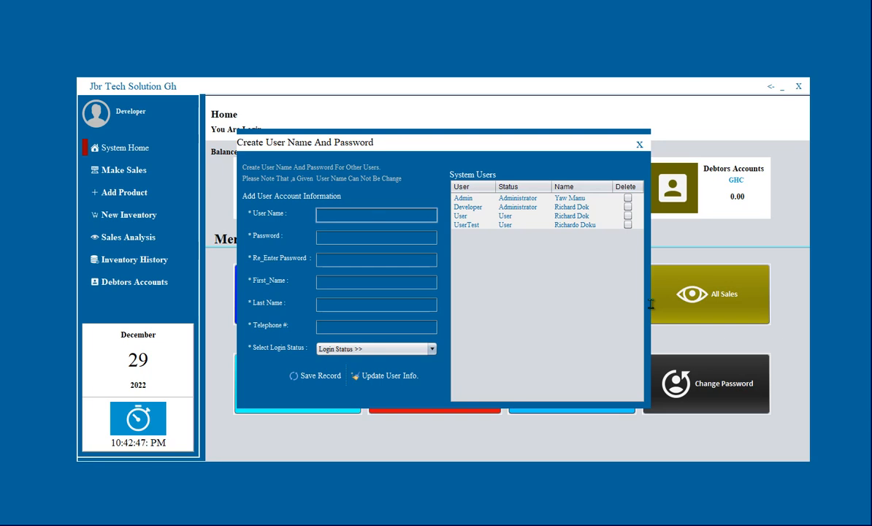
key(Tab)
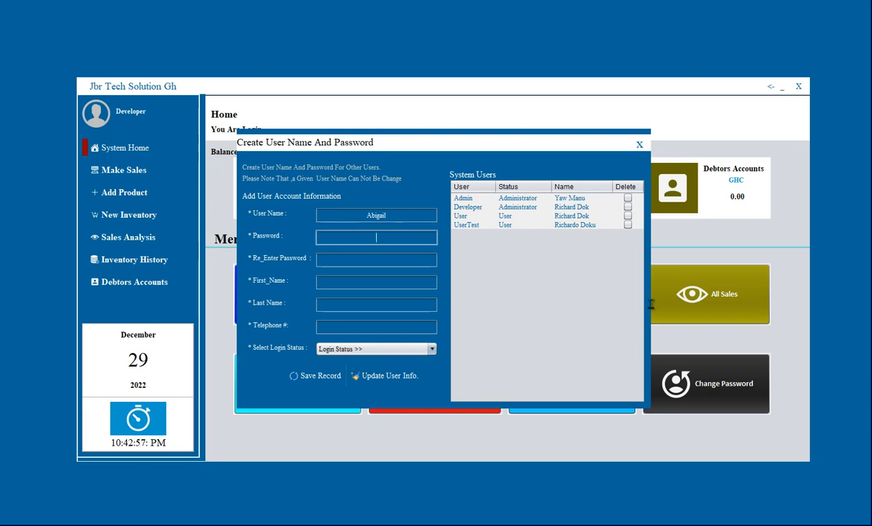
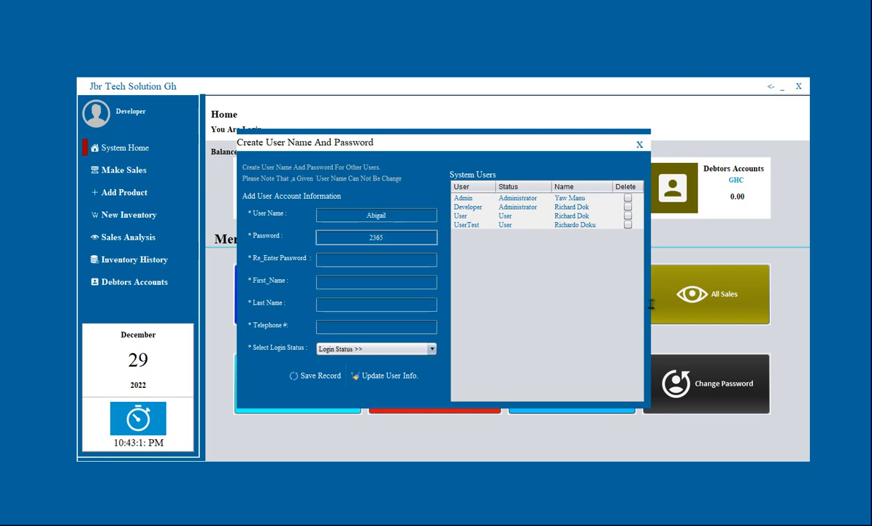
key(Tab)
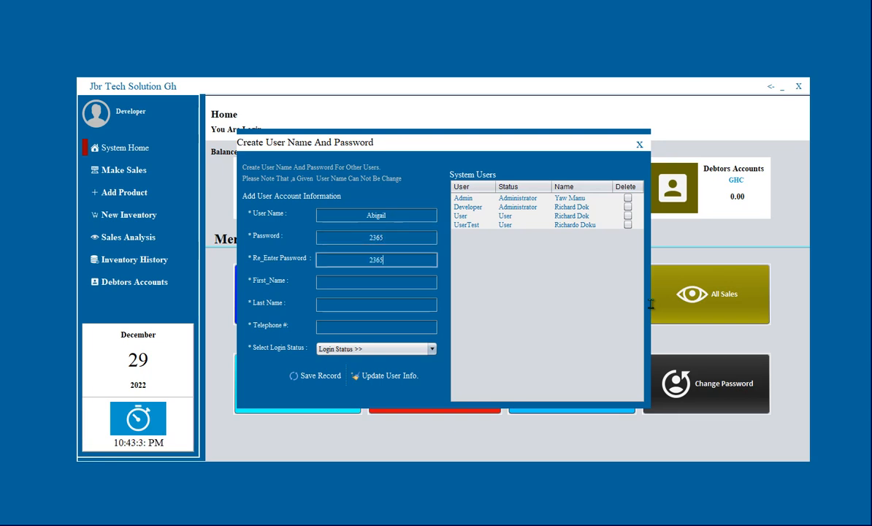
key(Tab)
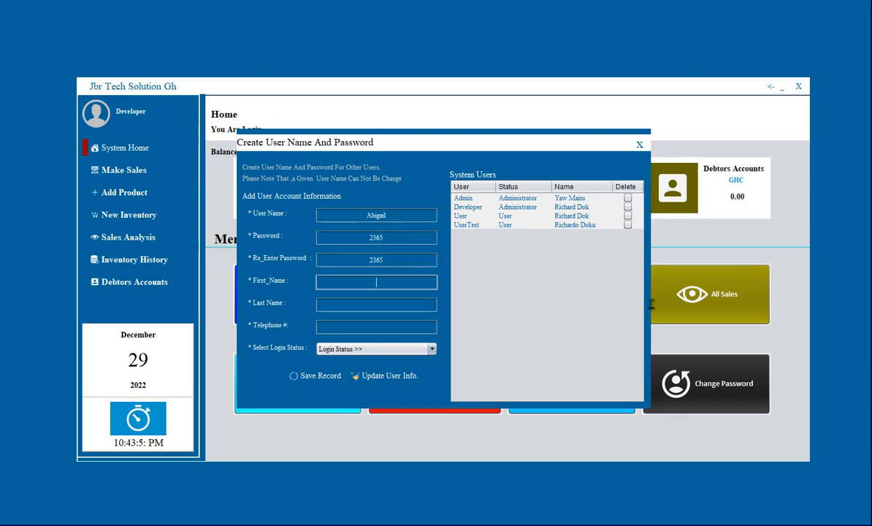
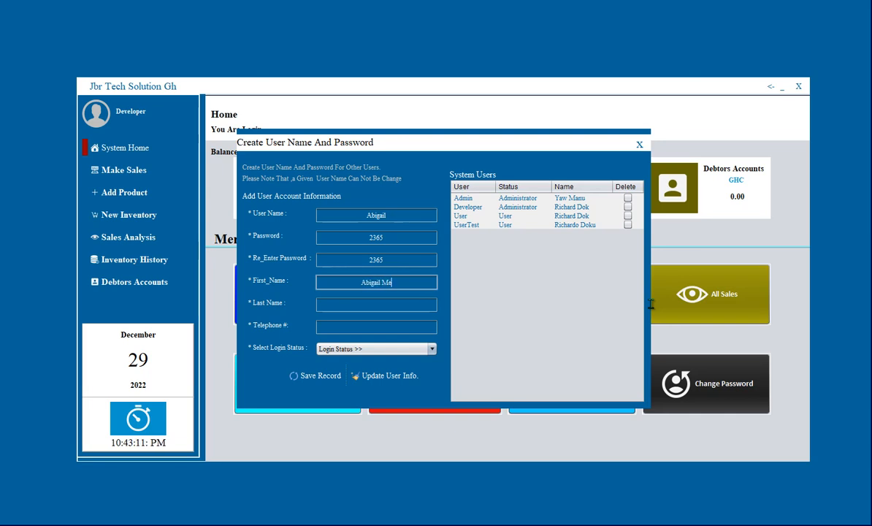
Enter the user's first name, last name and telephone number, removing the surname from First Name.
key(Tab)
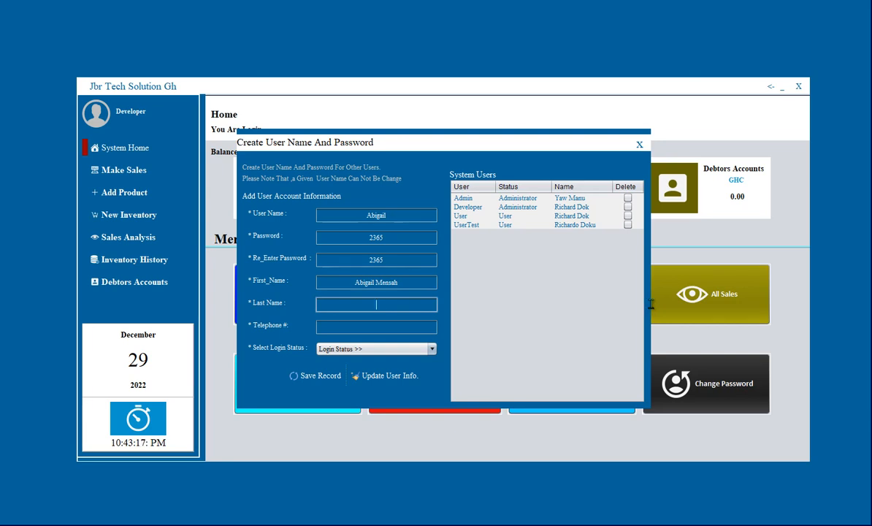
key(shift+Tab)
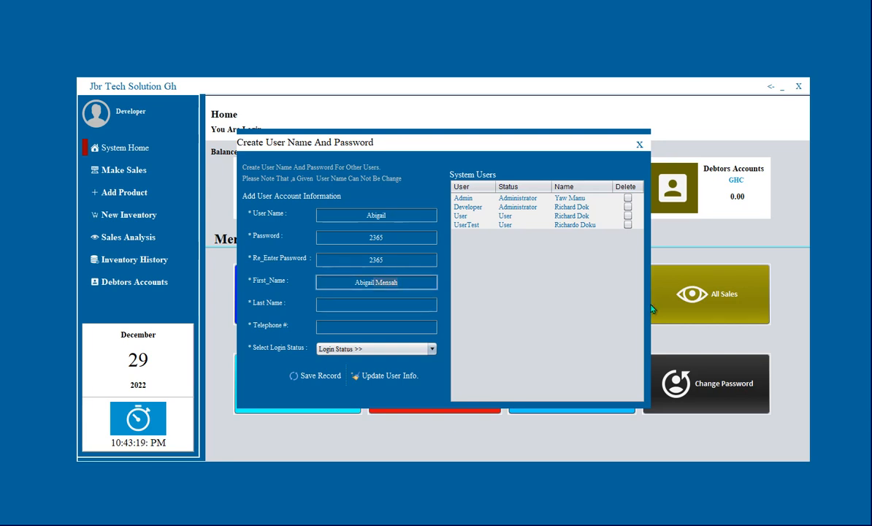
key(BackSpace)
key(BackSpace)
key(BackSpace)
key(BackSpace)
key(BackSpace)
key(BackSpace)
key(BackSpace)
key(Tab)
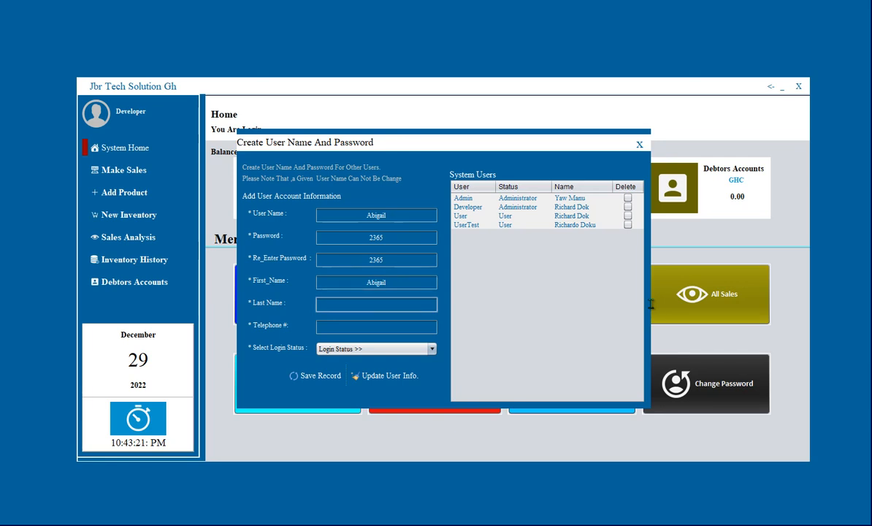
text(Mensah)
key(Tab)
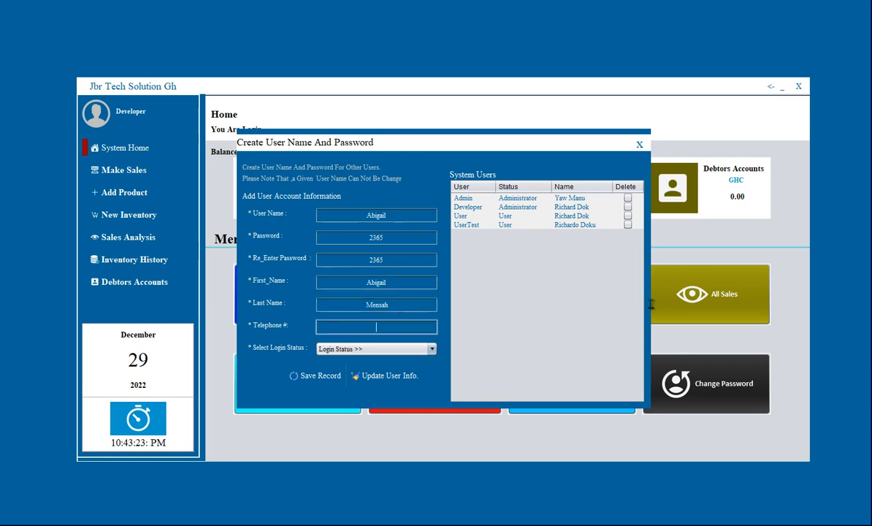
Choose User in the Select Login Status list.
key(Tab)
key(Down)
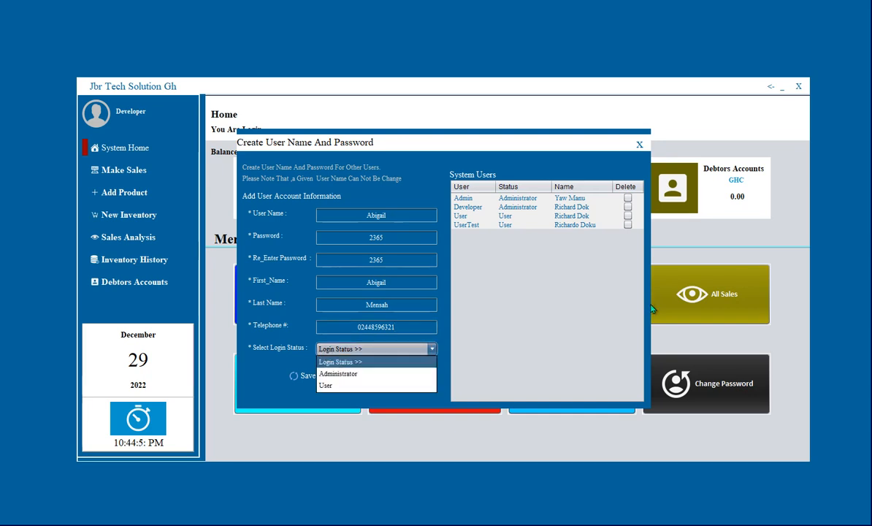
key(Down)
key(Down)
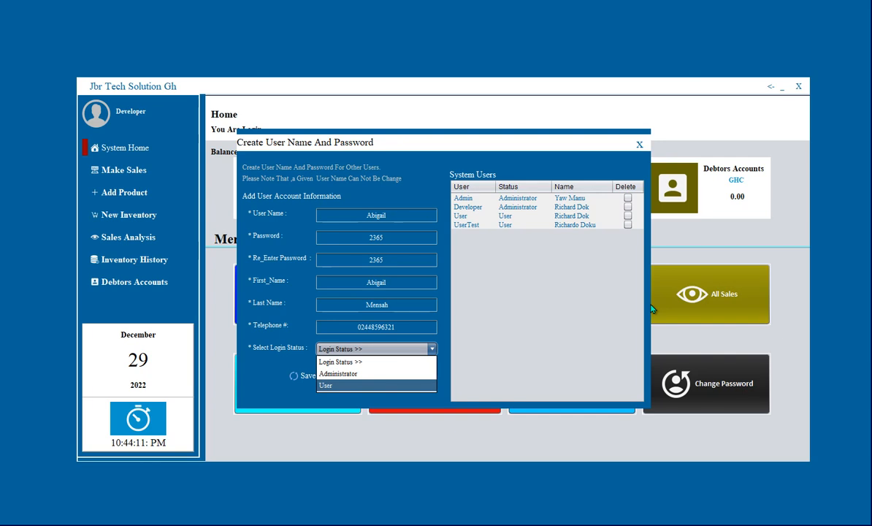
key(Return)
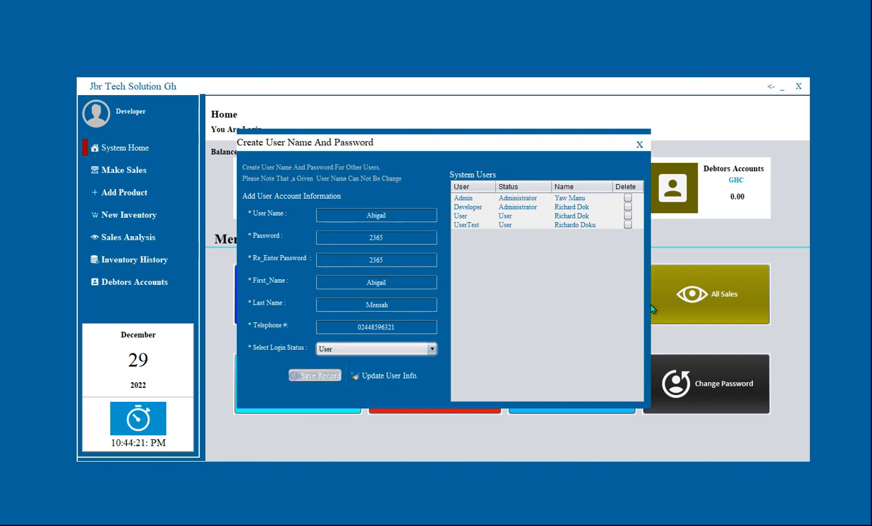
Save the new user record, confirm adding it, and close the user form.
key(Return)
key(Return)
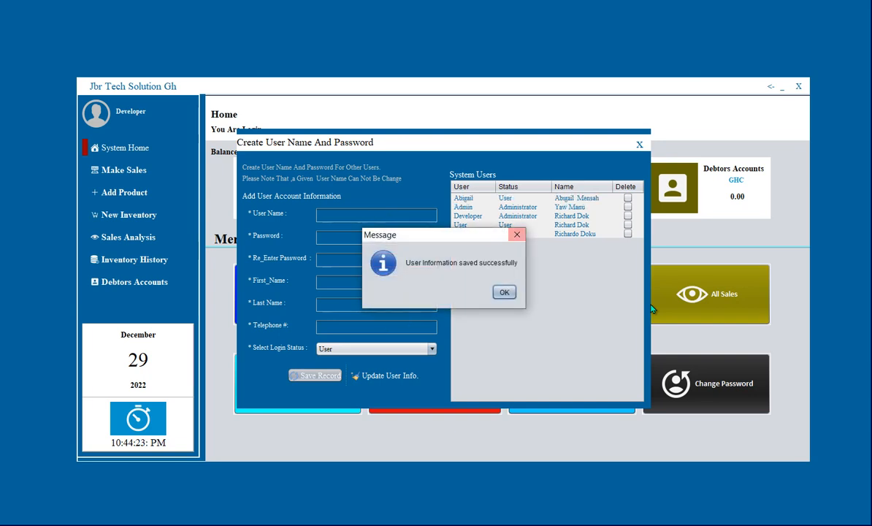
key(Return)
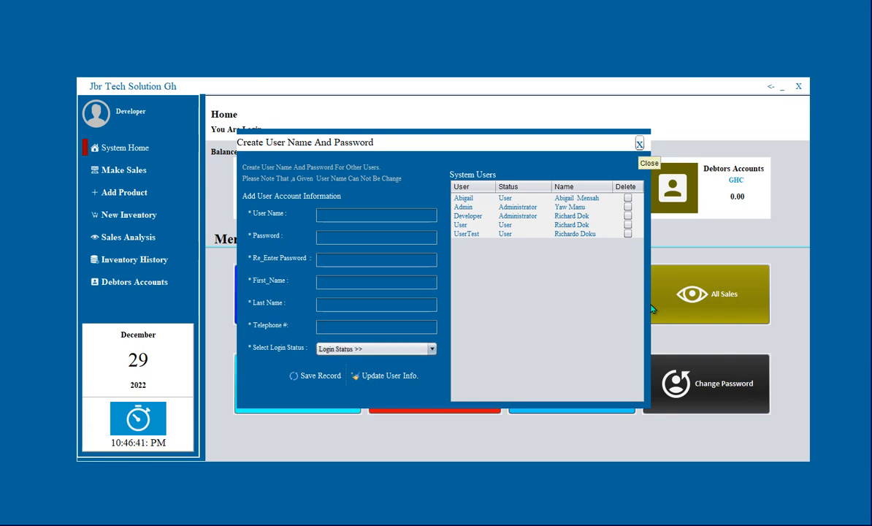
key(Escape)
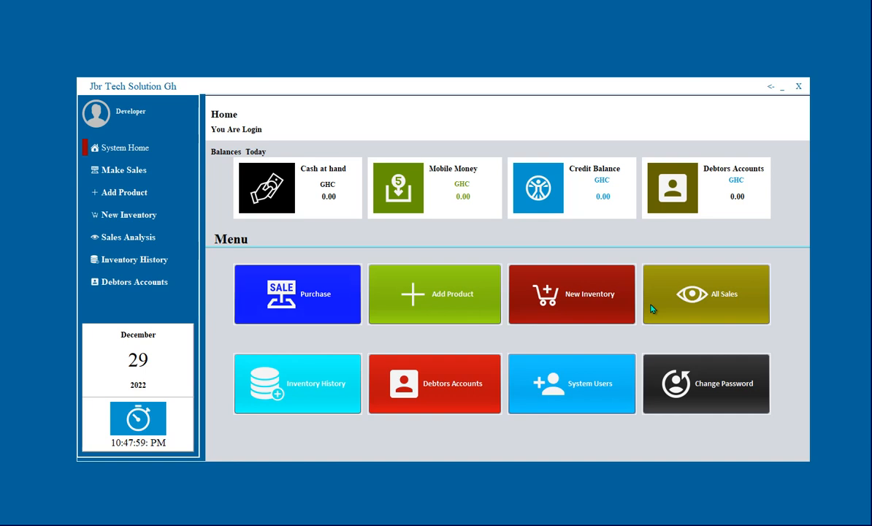
Open the Make Sales page from the sidebar.
click(652, 309)
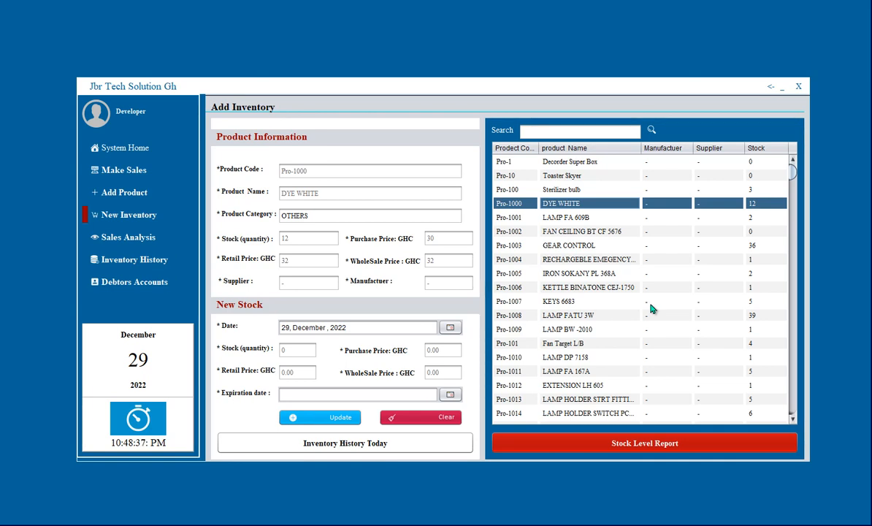
On Sales Analysis, view inventory history for LAMP MD 1266S, cylinder fiber s/s and LAMP LED-666.
click(123, 236)
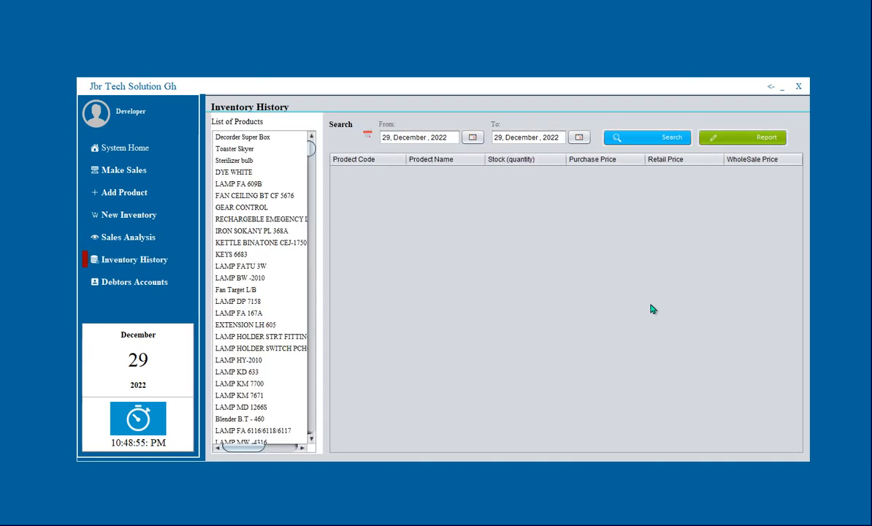
scroll(260, 292, down, 4)
click(241, 266)
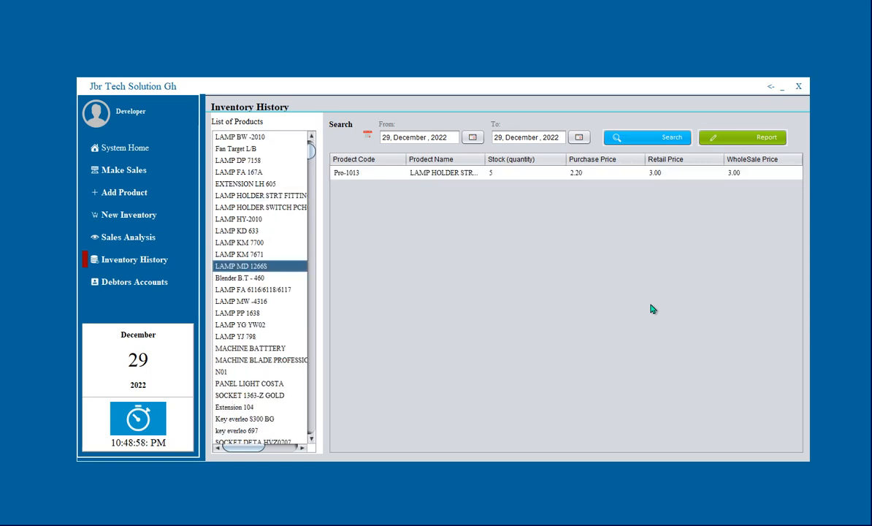
scroll(260, 293, down, 8)
click(248, 254)
scroll(260, 293, down, 9)
click(241, 278)
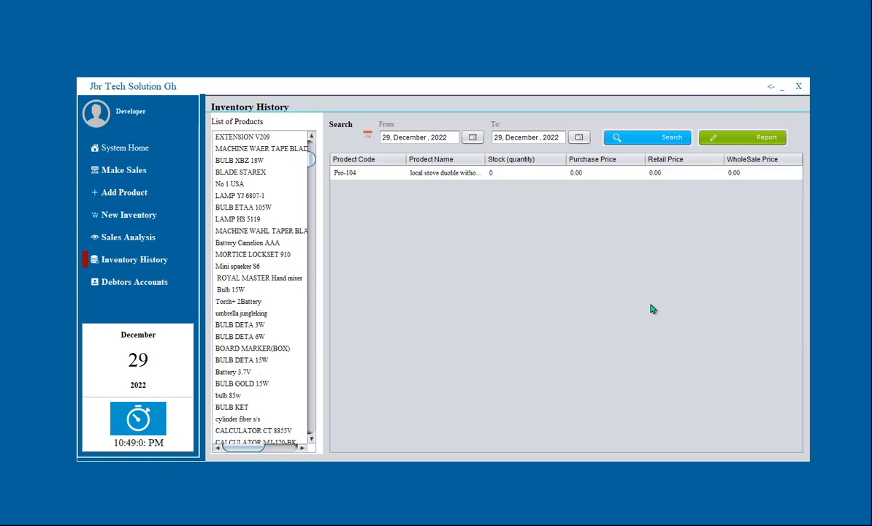
scroll(260, 292, down, 4)
click(240, 266)
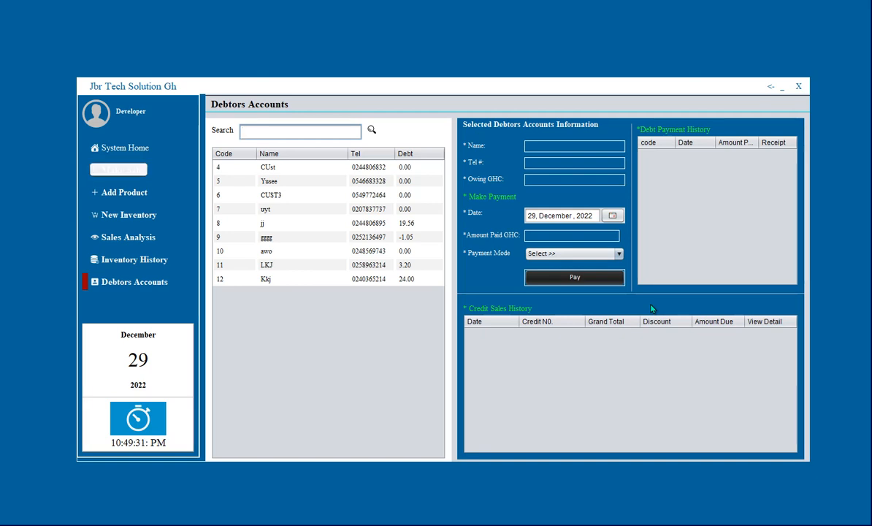
Leave the Debtors Accounts page to head toward Add Product.
key(space)
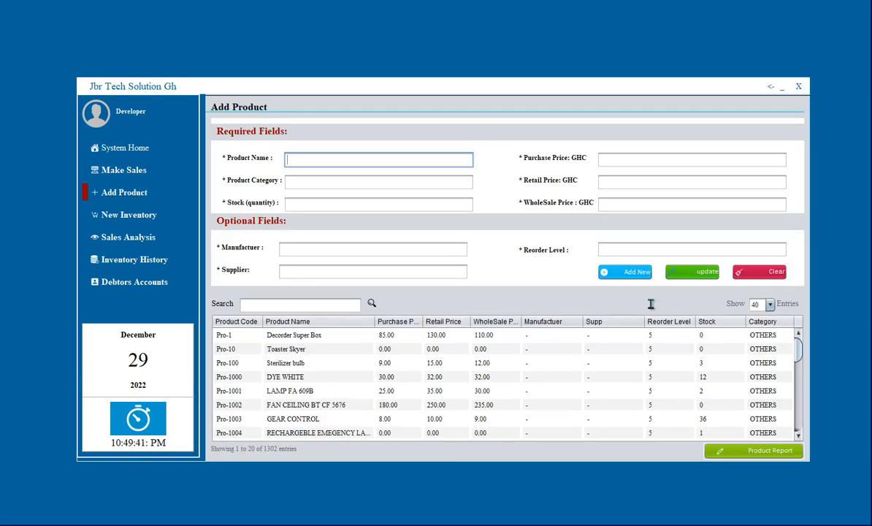
Scroll the product list down and back up on the Add Product page.
scroll(651, 307, down, 4)
scroll(651, 309, up, 2)
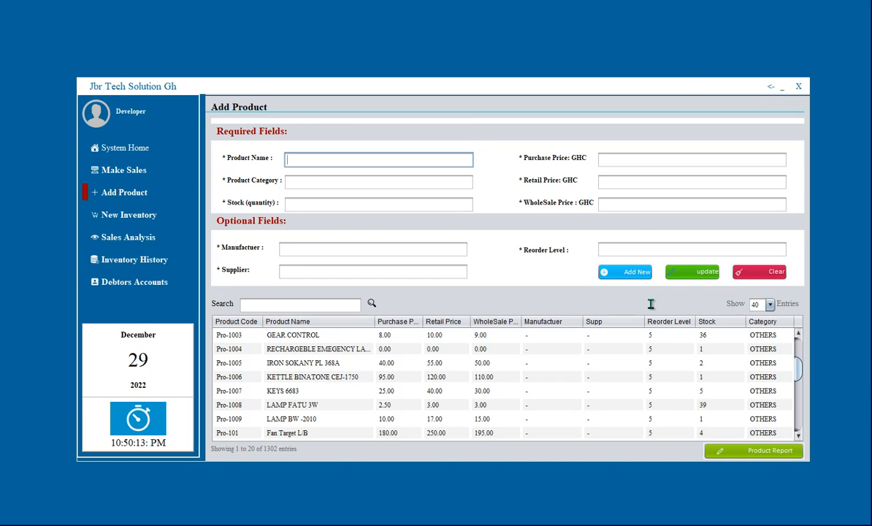
Enter new product 'Hard disk' with purchase price 200, then bring up Company Details setup.
text(Hard d)
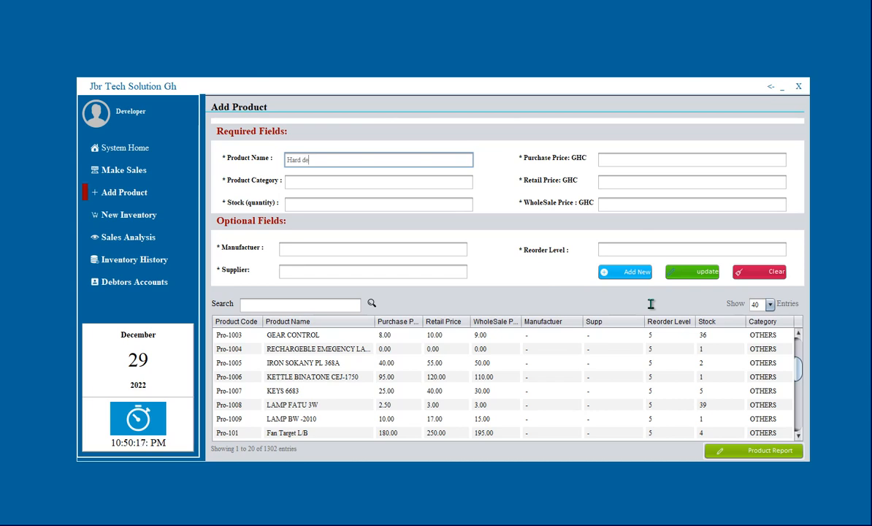
text(isk)
key(Tab)
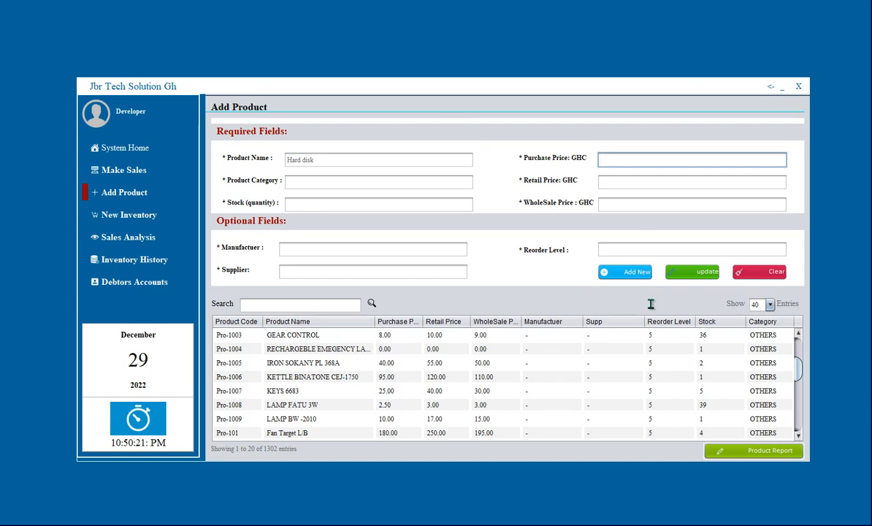
text(200)
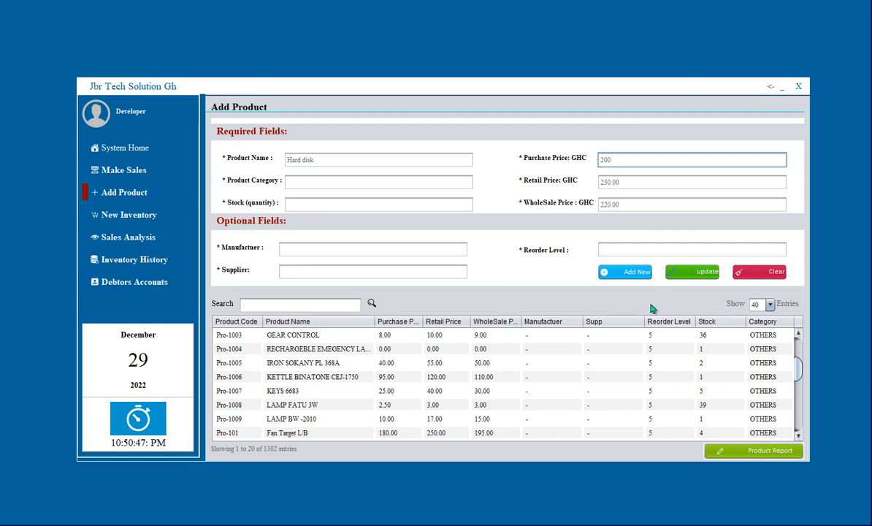
key(ctrl+s)
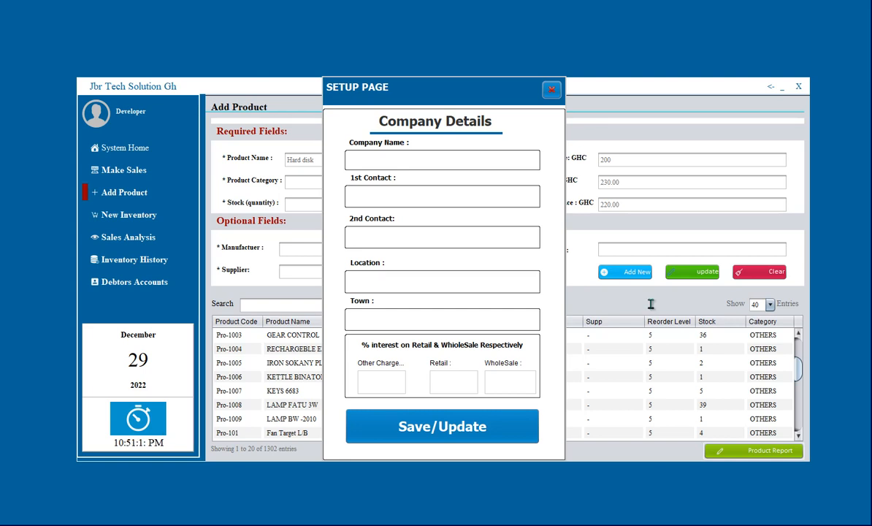
Dismiss the Company Details setup page to get back to the Hard disk form.
key(space)
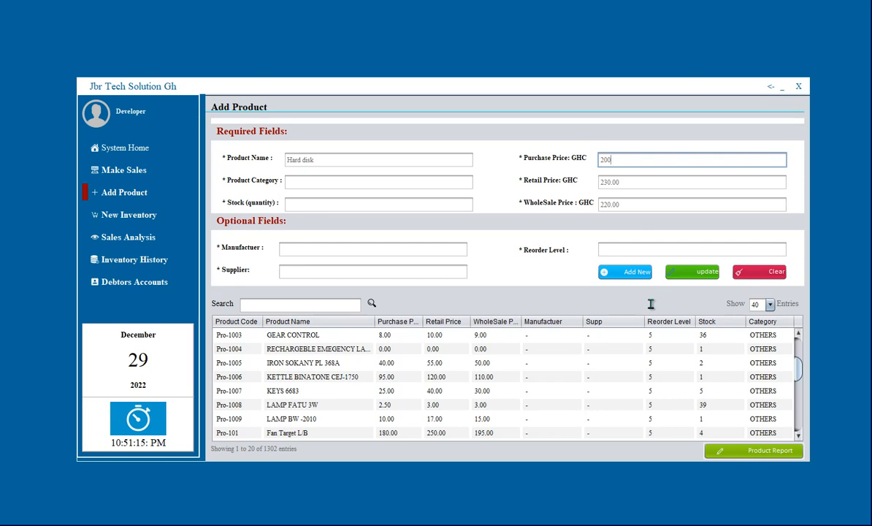
Give Hard disk the category 'computer' and a stock quantity of 30.
key(Tab)
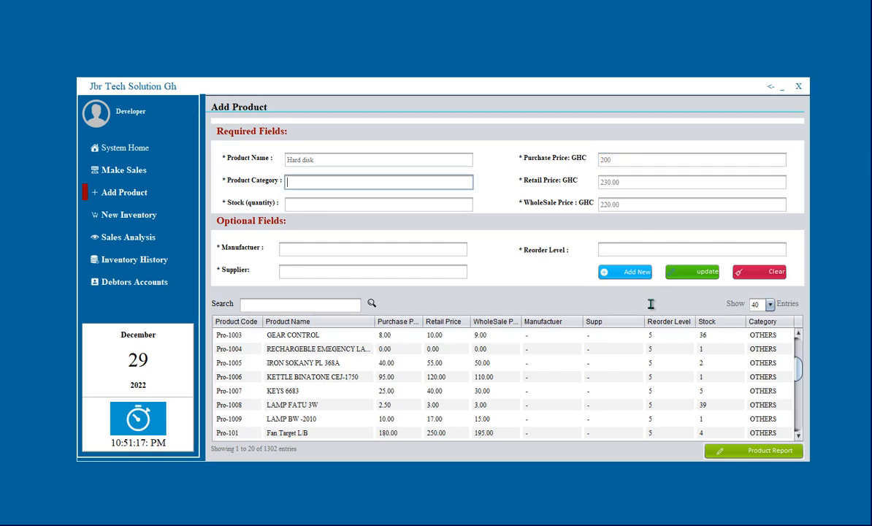
text(computer)
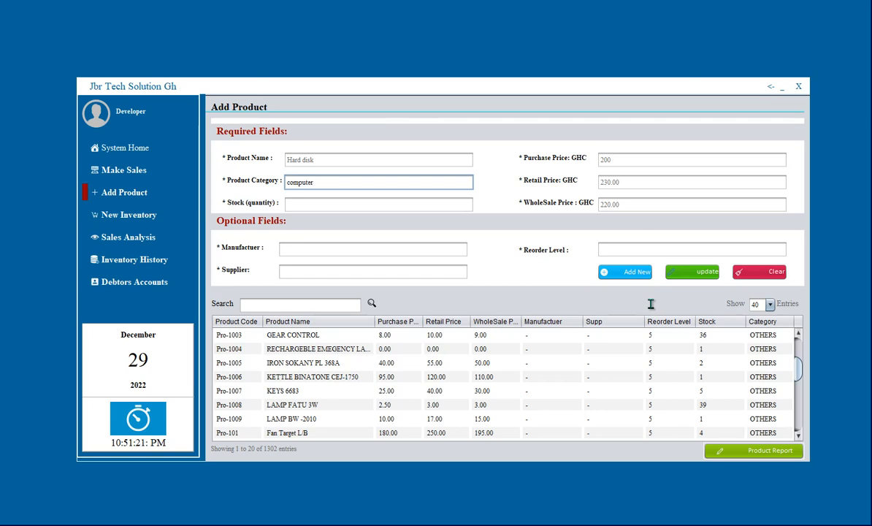
key(Tab)
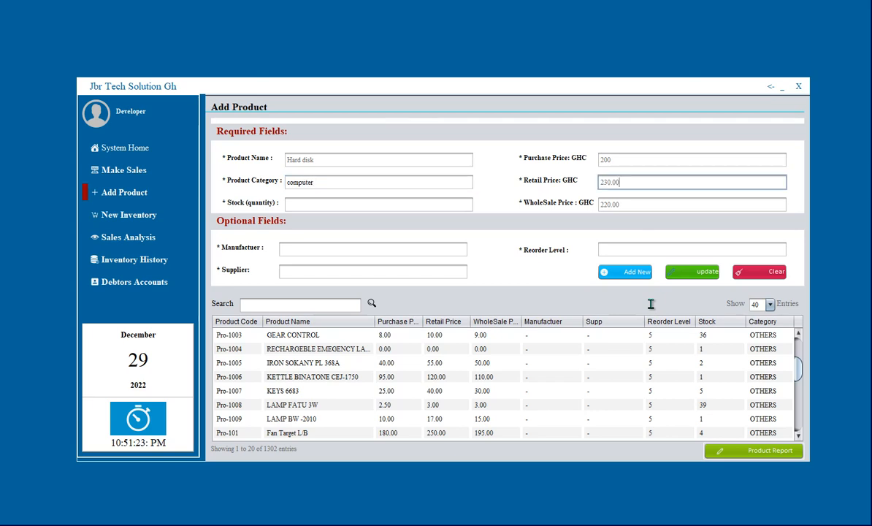
key(Tab)
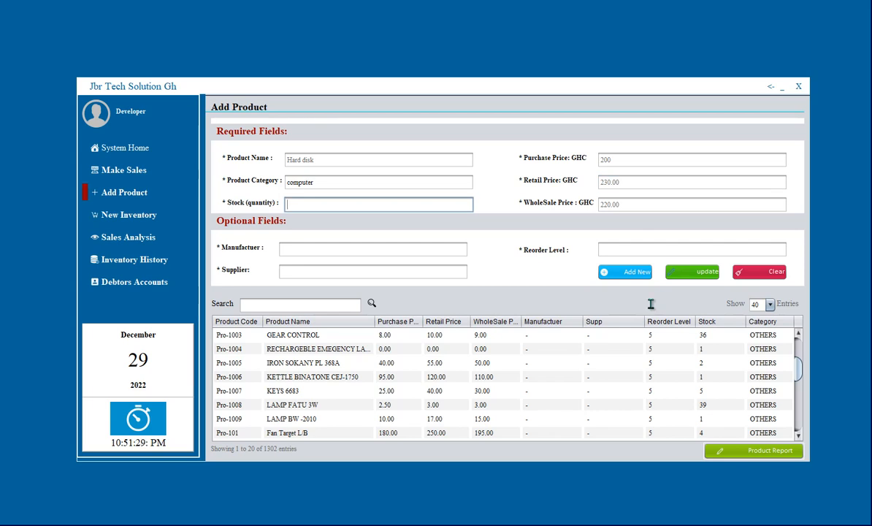
text(3)
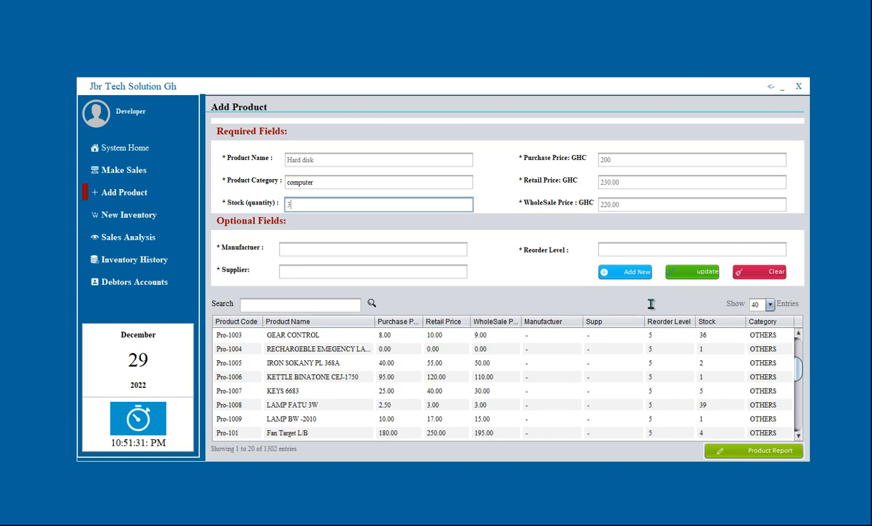
text(0)
Fill in manufacturer 'sunsung', reorder level 10 and supplier '1gig it soln'.
key(Tab)
key(Tab)
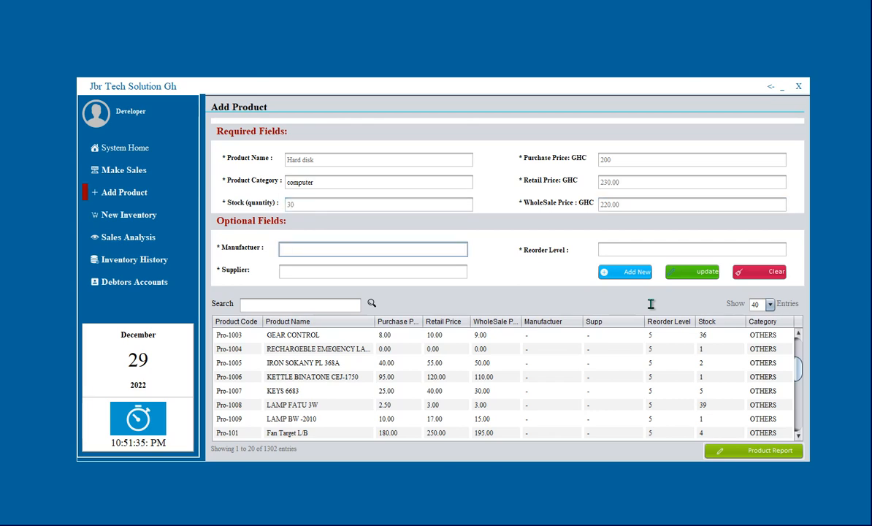
text(sunsung)
key(Tab)
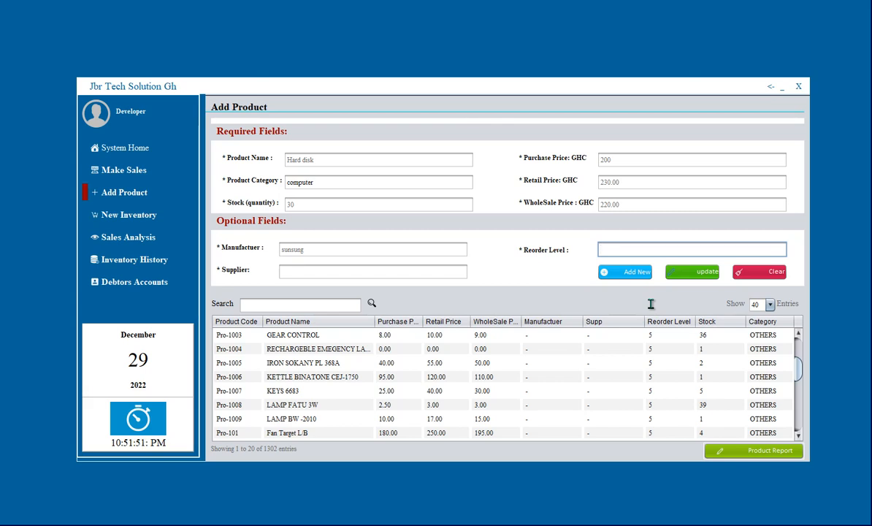
text(10)
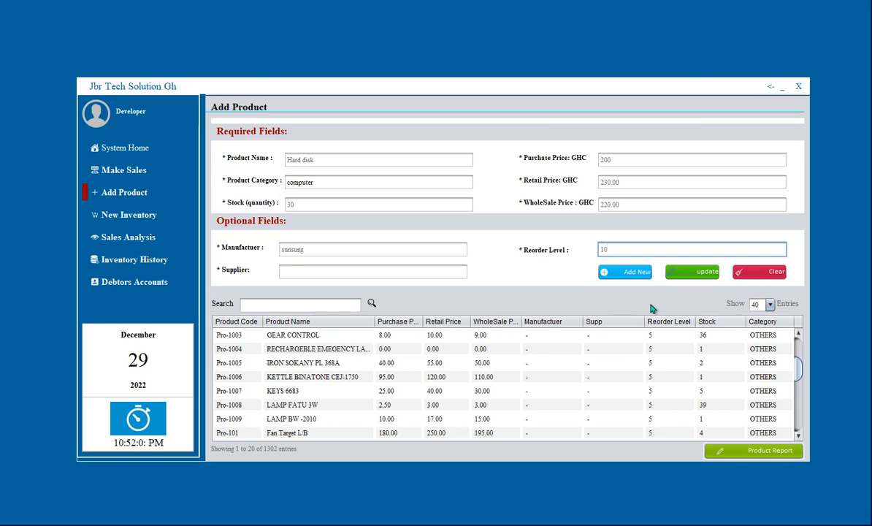
key(Tab)
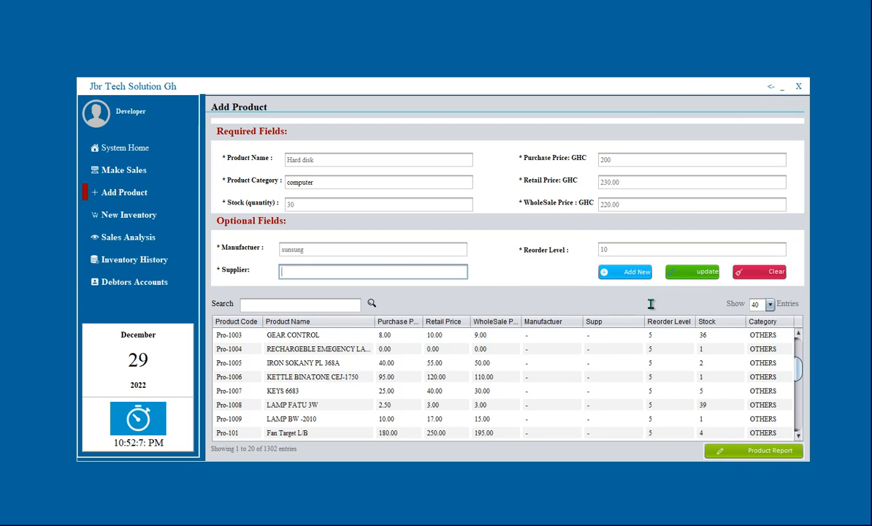
text(git)
key(BackSpace)
key(BackSpace)
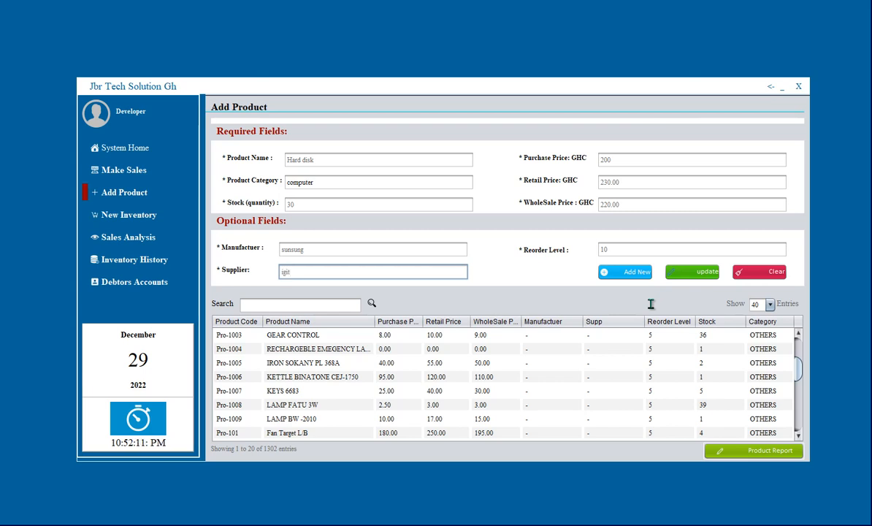
text(i)
text(g)
text( it)
text( soln)
text(1)
Add Hard disk as a new product, then search 'hard' and load it into the form.
click(647, 272)
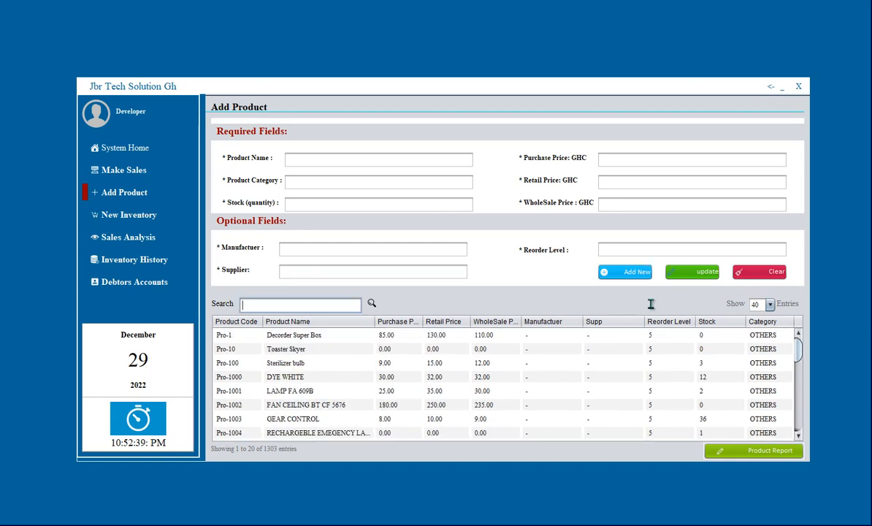
text(hard)
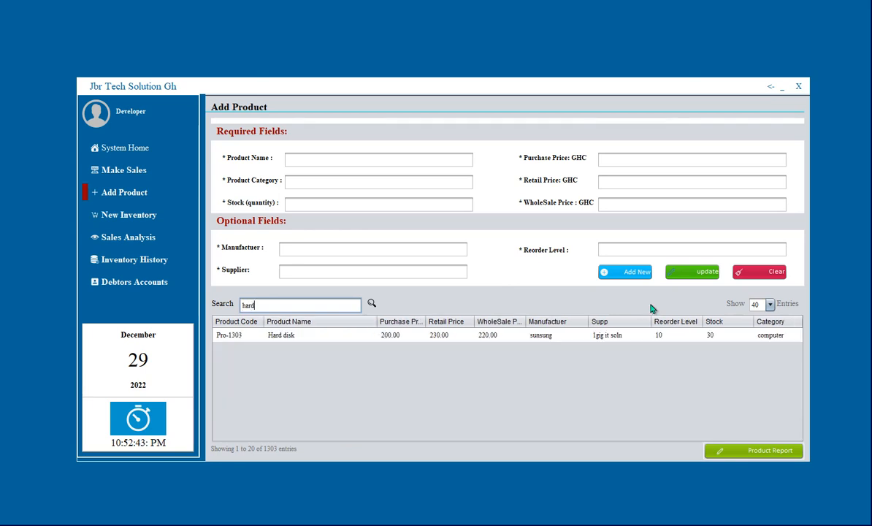
key(Return)
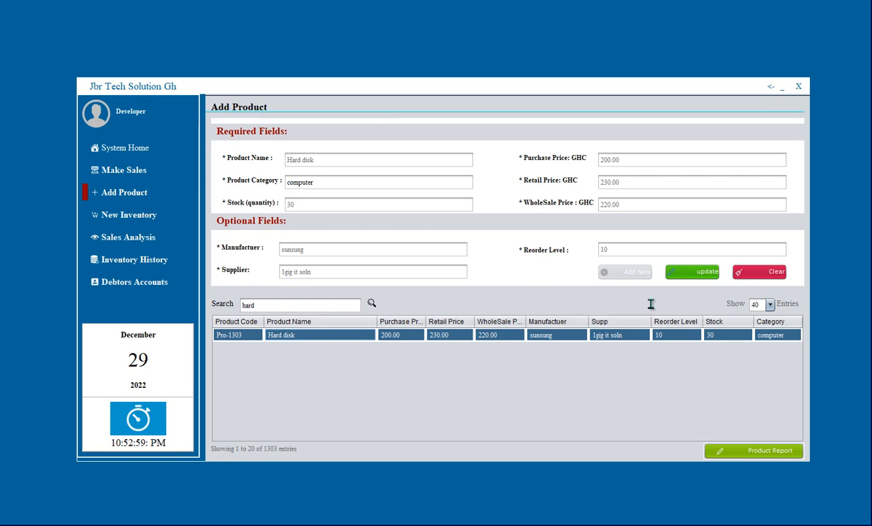
Update Hard disk's purchase price to 210 (retail 241.50, wholesale 231.00) and switch to Make Sales.
key(Tab)
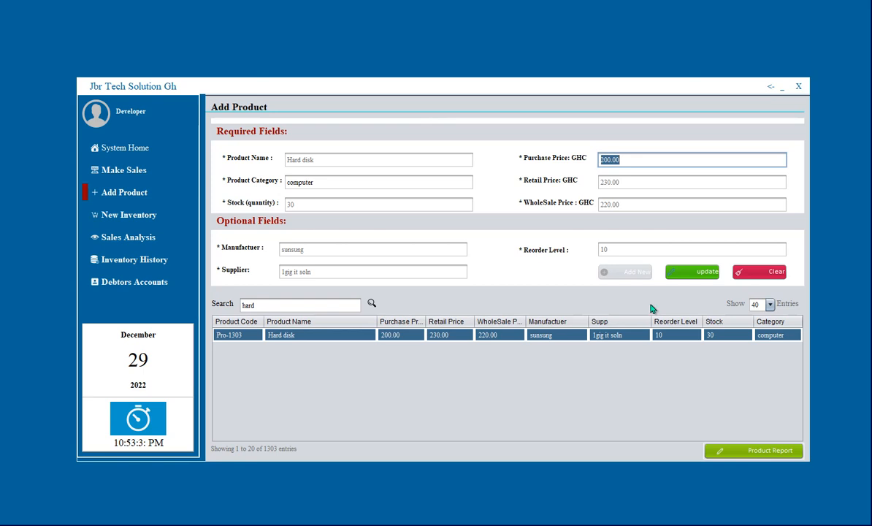
text(210)
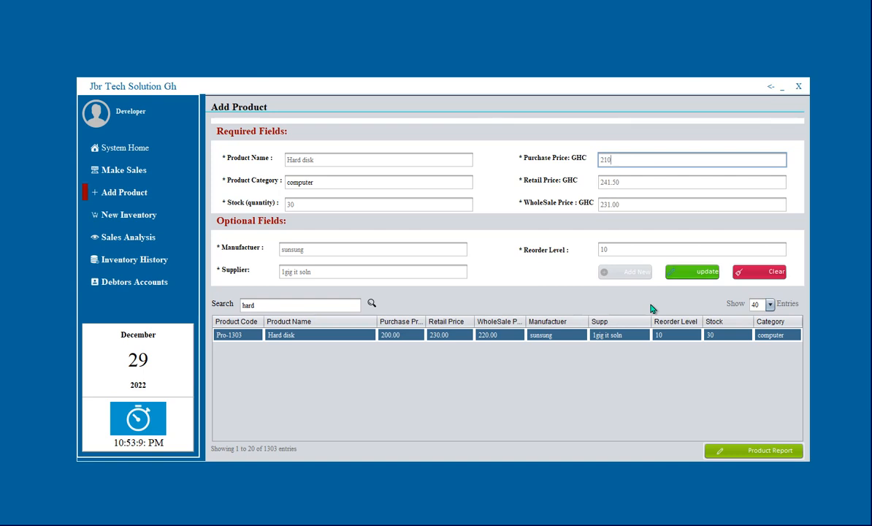
key(Return)
key(Return)
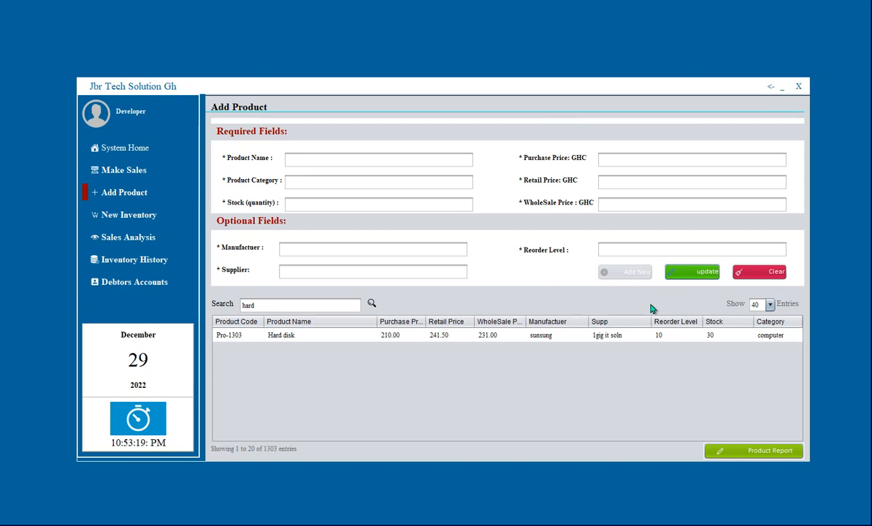
key(F2)
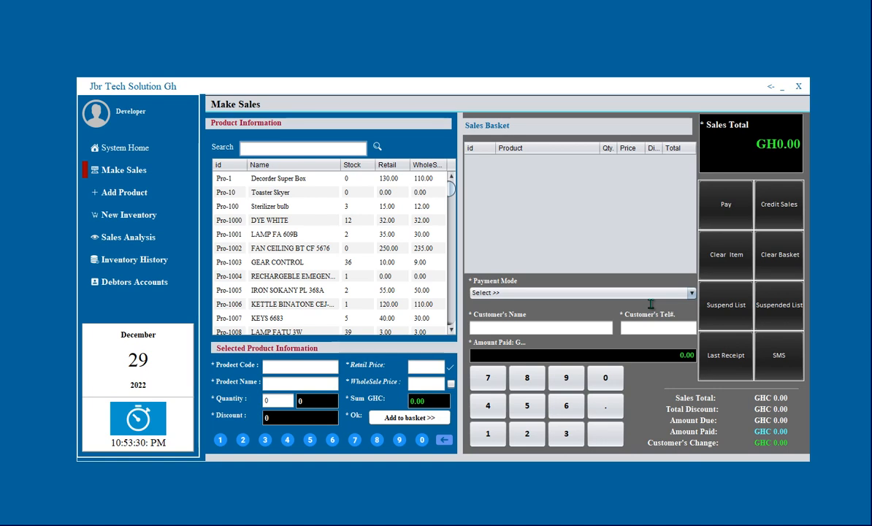
Search 'hard' and load Hard disk Pro-1303 at retail 241.50 for sale.
text(har)
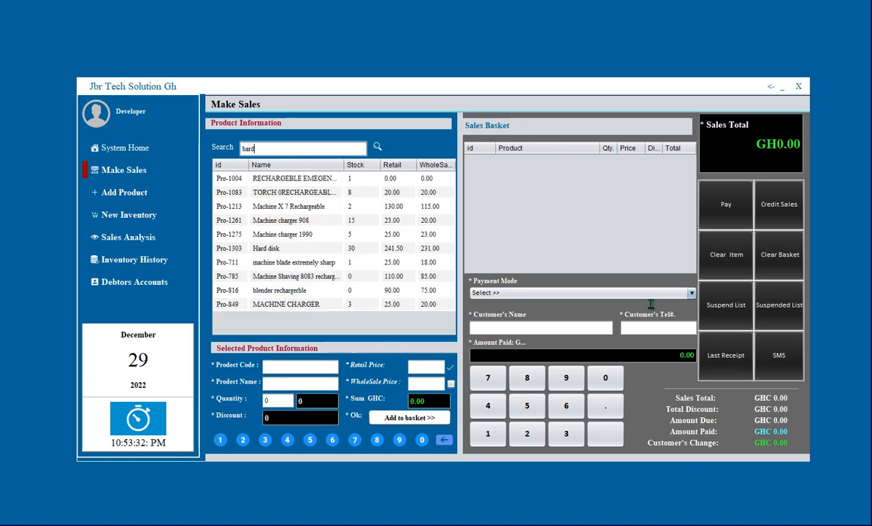
text(d)
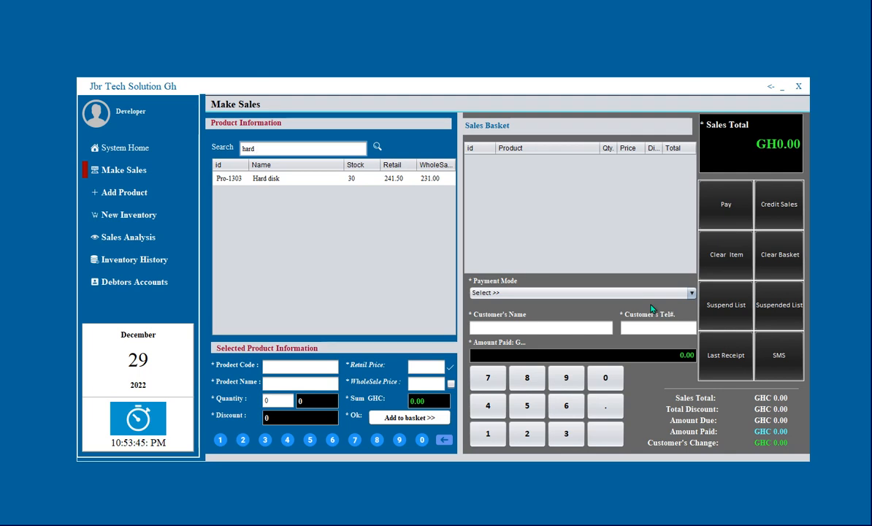
key(Down)
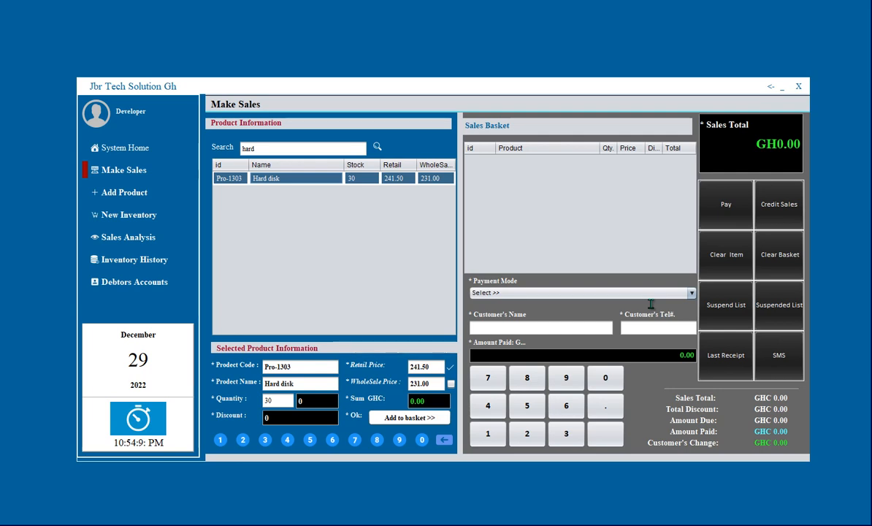
Add 2 Hard disks with a 5 GHC discount to the sales basket.
key(BackSpace)
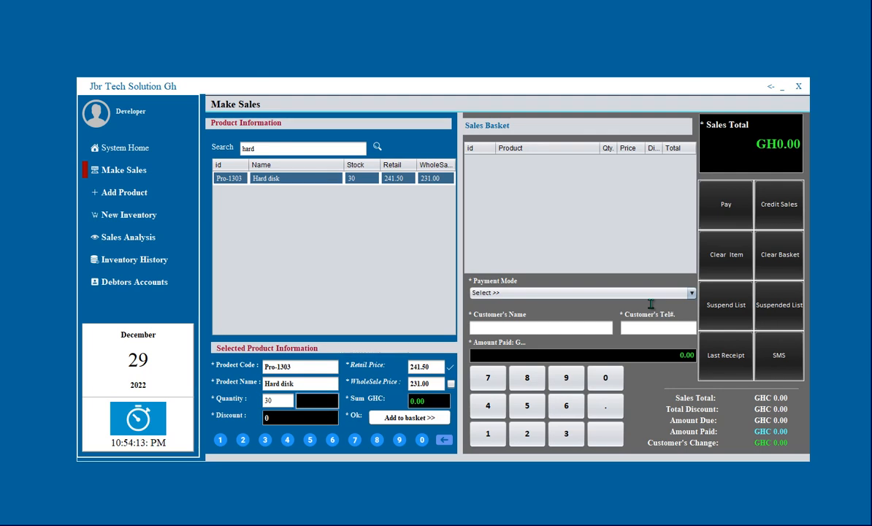
text(2)
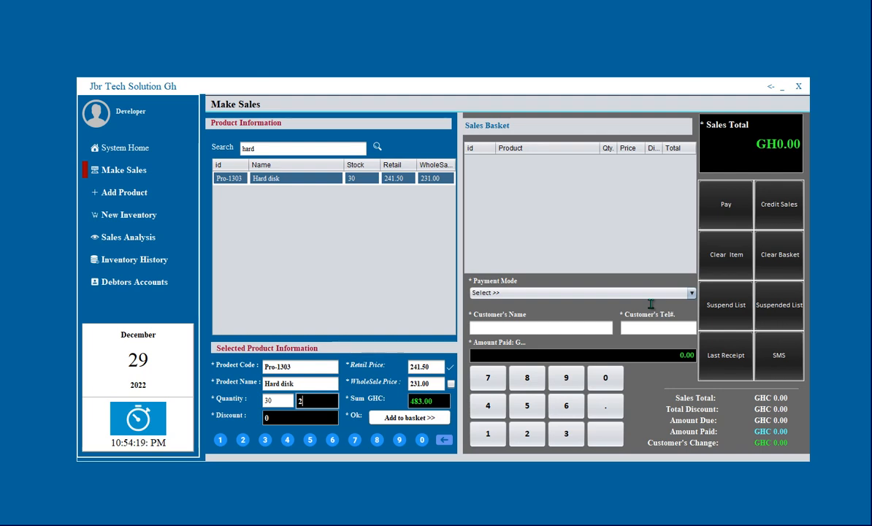
key(Return)
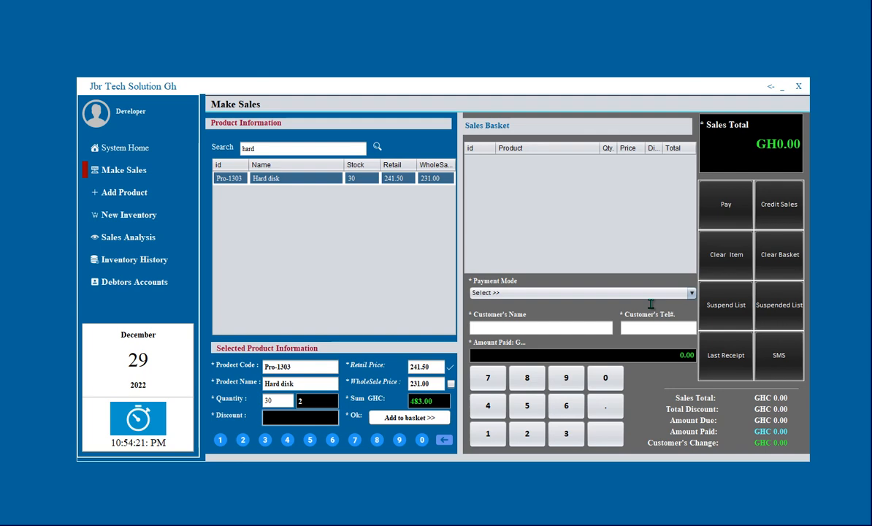
text(5)
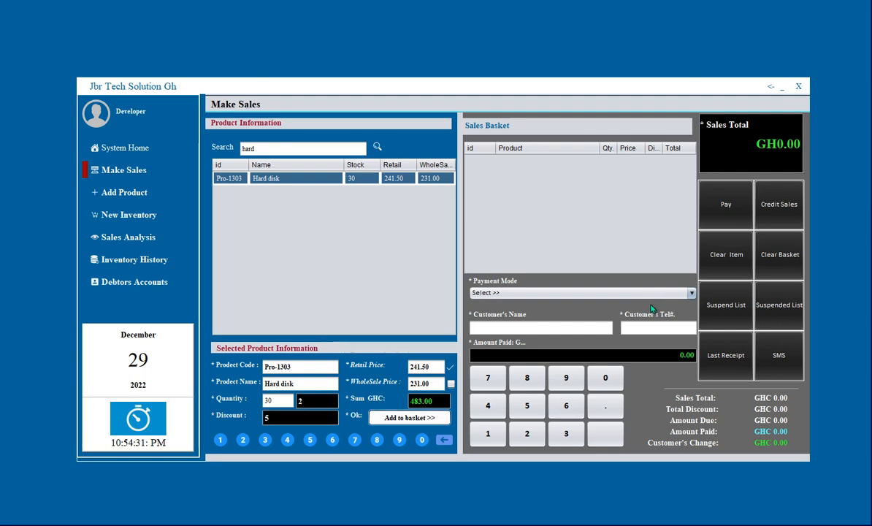
key(Return)
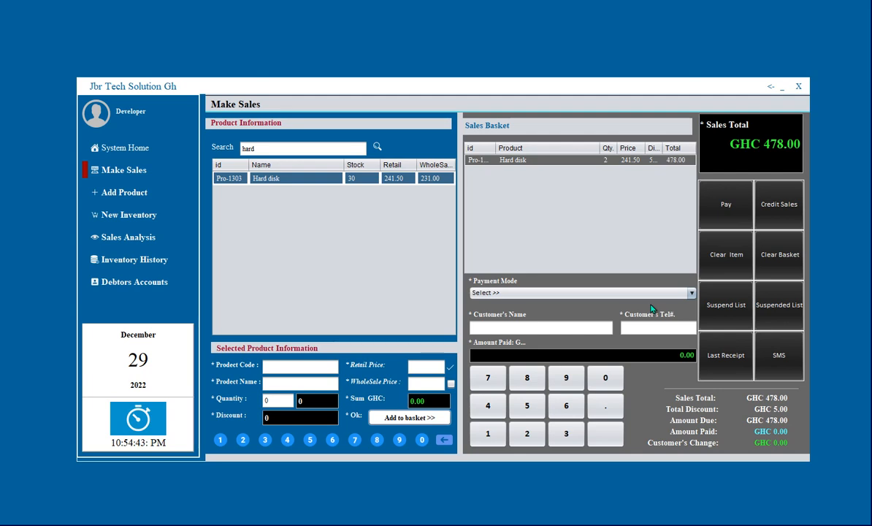
Choose Cash payment and enter customer name CUST and the customer's phone number.
key(alt+Down)
key(Down)
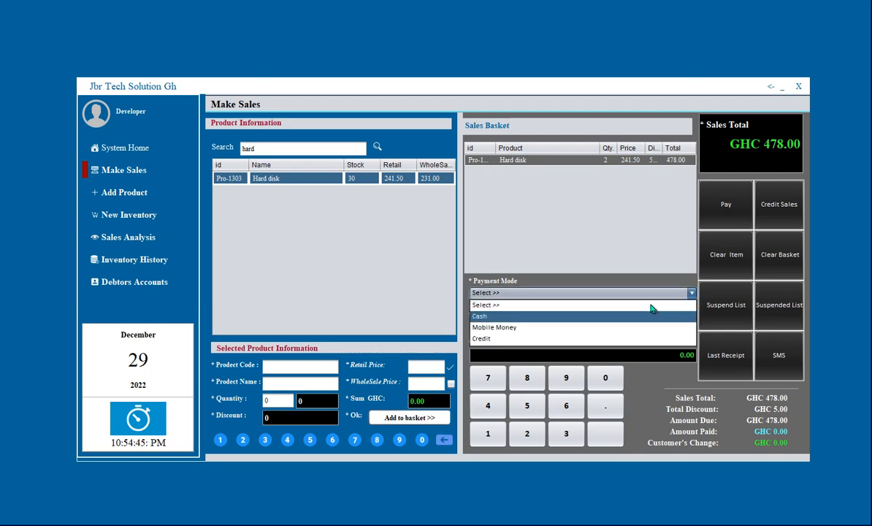
key(Return)
key(Tab)
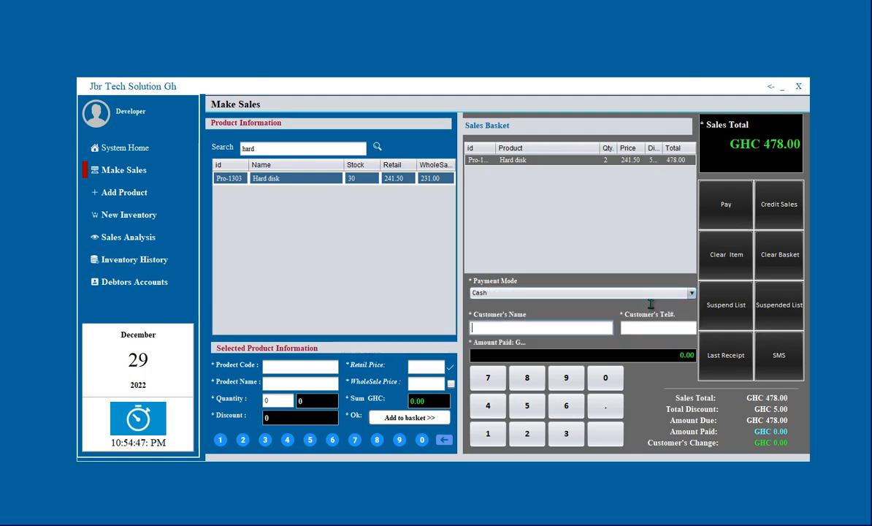
text(CUST)
key(Tab)
text(0)
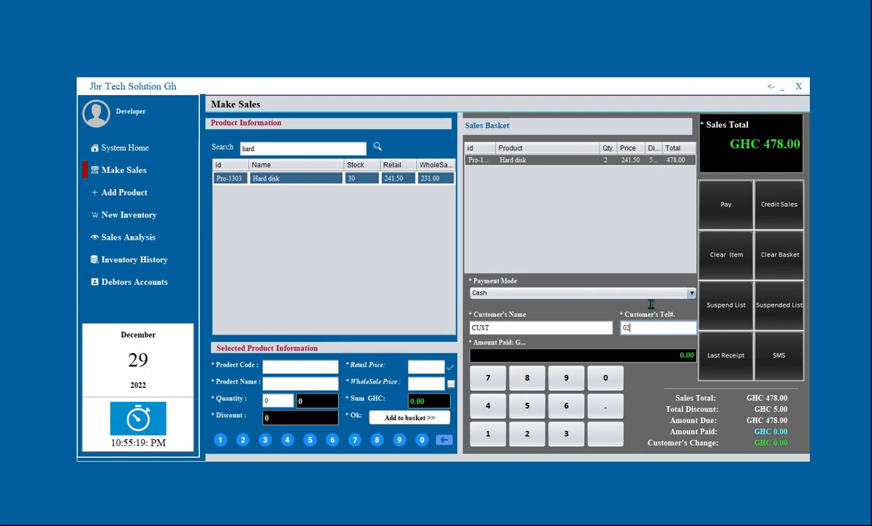
key(Tab)
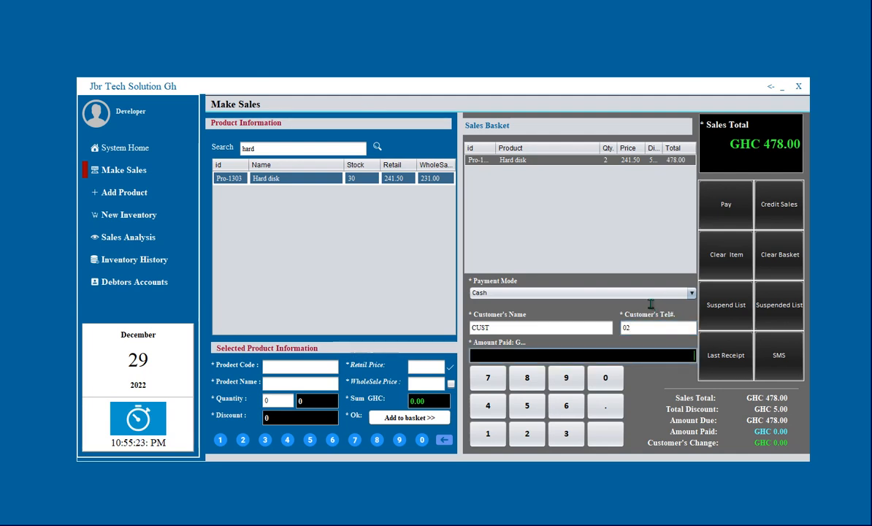
Enter GHC 500 as the amount paid for the hard disk sale.
text(500)
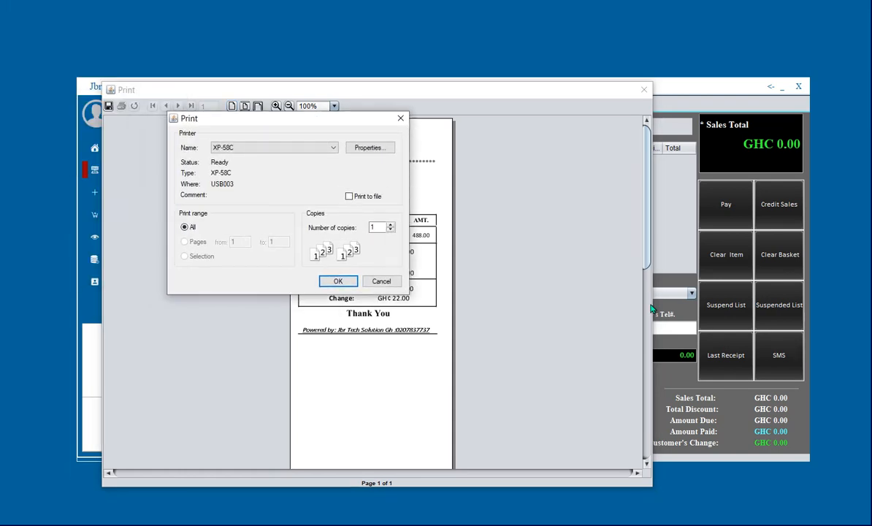
Dismiss the print dialog and receipt preview without printing, returning to Make Sales with Hard disk stock at 28.
key(alt+Down)
key(Up)
key(Up)
key(Up)
key(Up)
key(Up)
key(Up)
key(Up)
key(Escape)
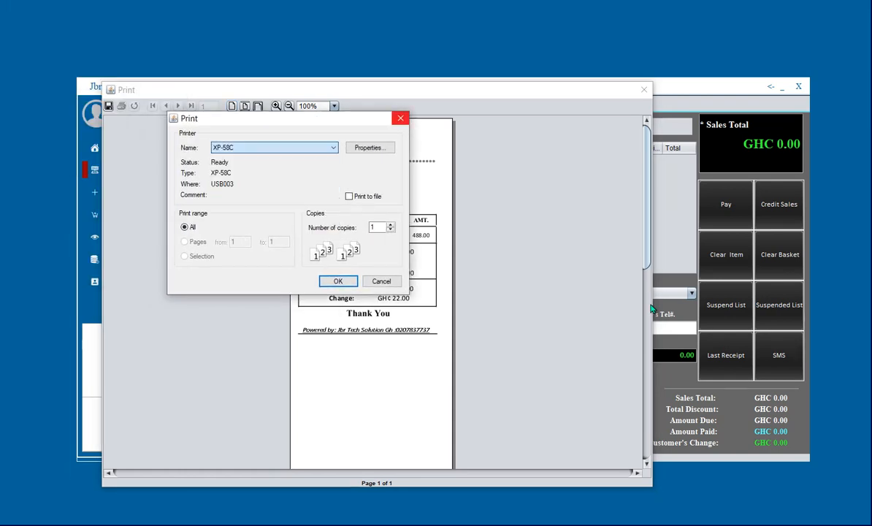
key(Escape)
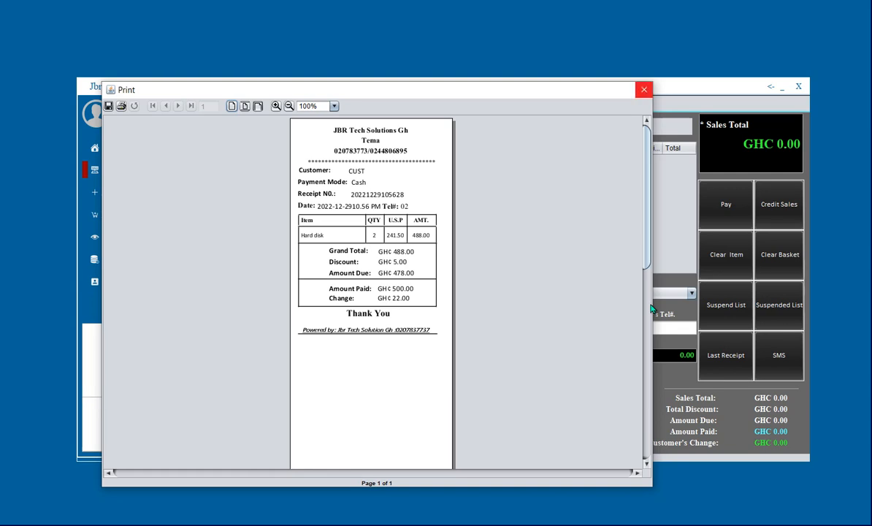
click(643, 90)
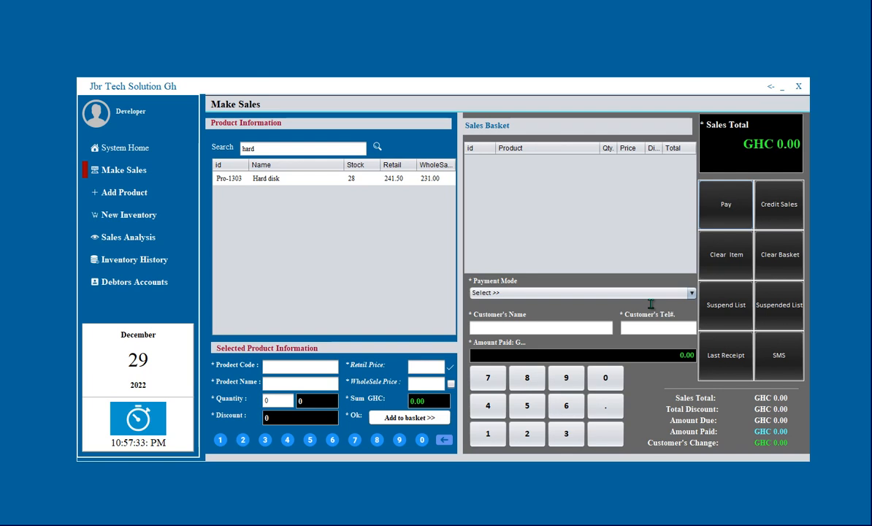
key(Tab)
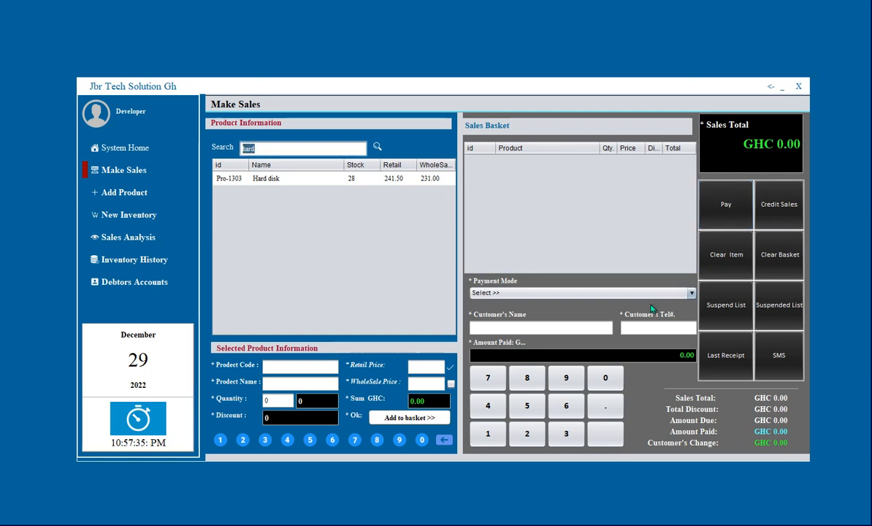
Search 'bul' and add one BULB XBZ 18W and one Bulb 15W to the basket.
text(bul)
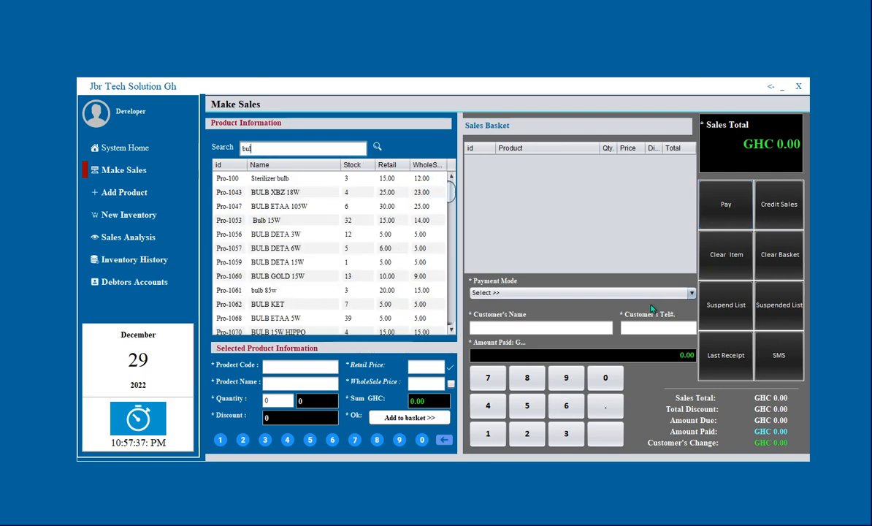
key(Tab)
key(Down)
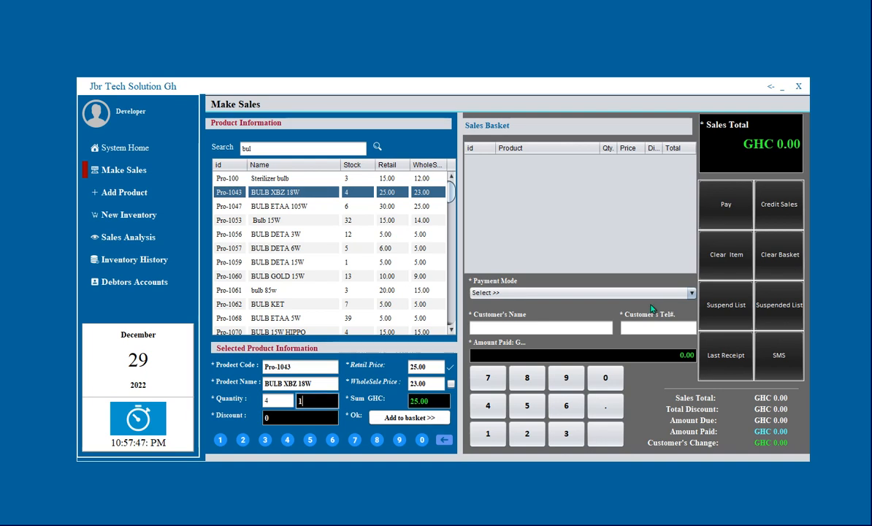
key(Return)
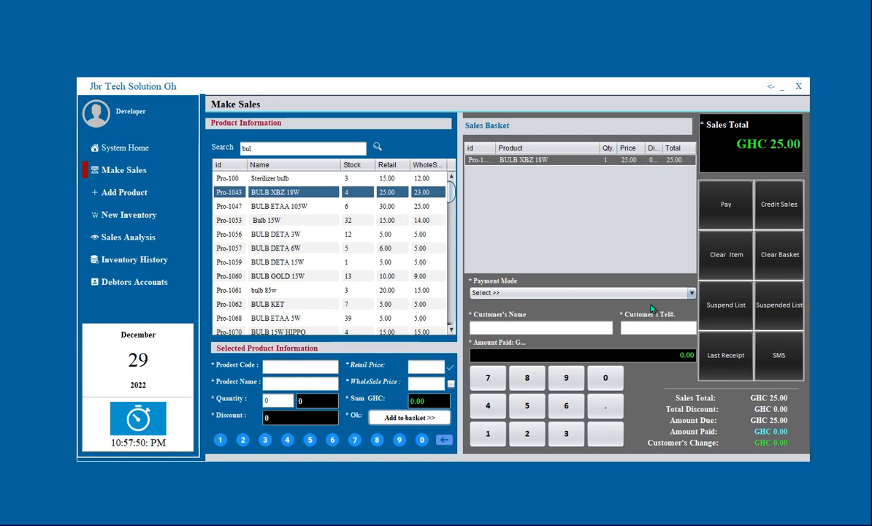
key(Down)
key(Down)
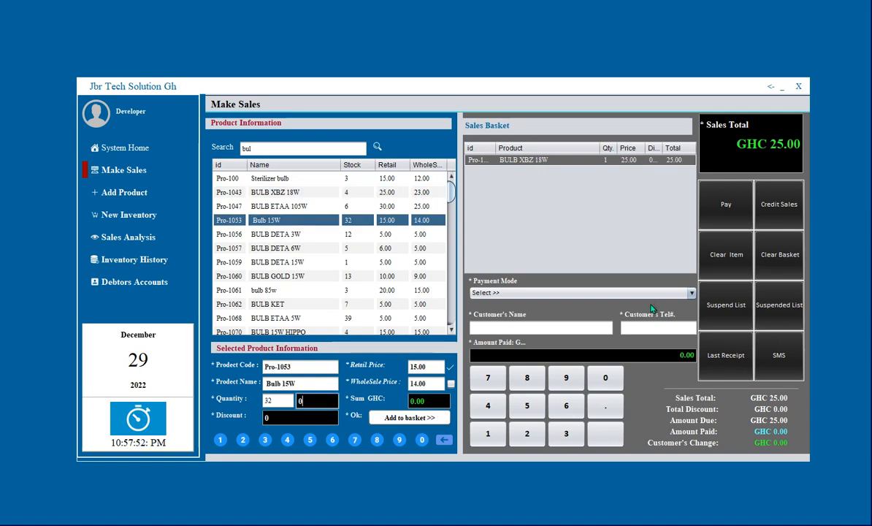
text(1)
key(Return)
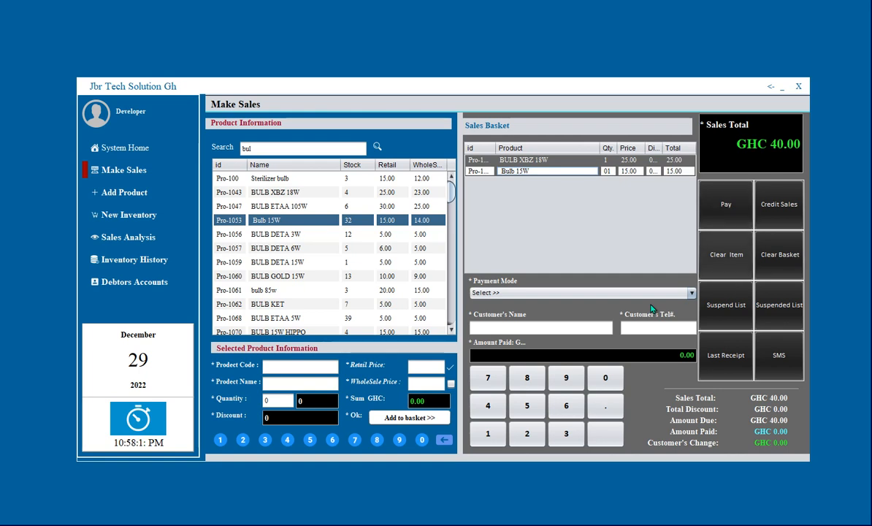
Remove Bulb 15W from the basket and re-add it at quantity 1.
key(Delete)
key(Return)
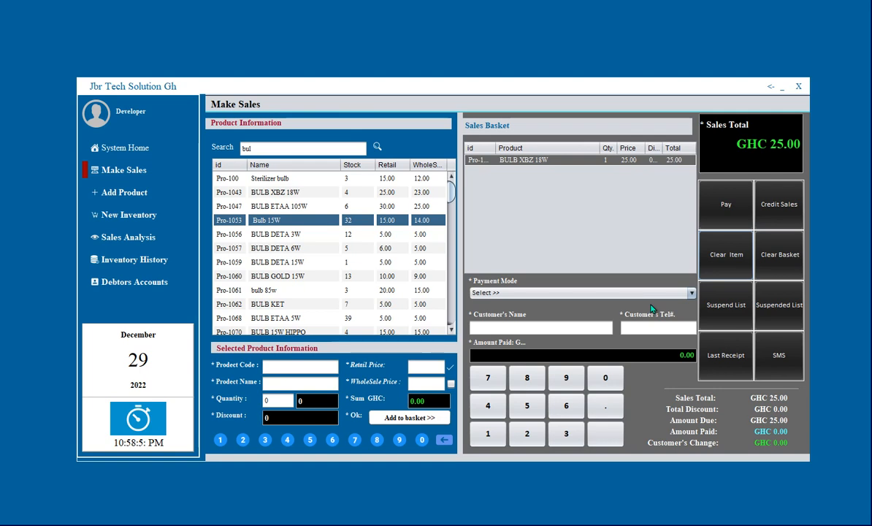
key(Tab)
key(BackSpace)
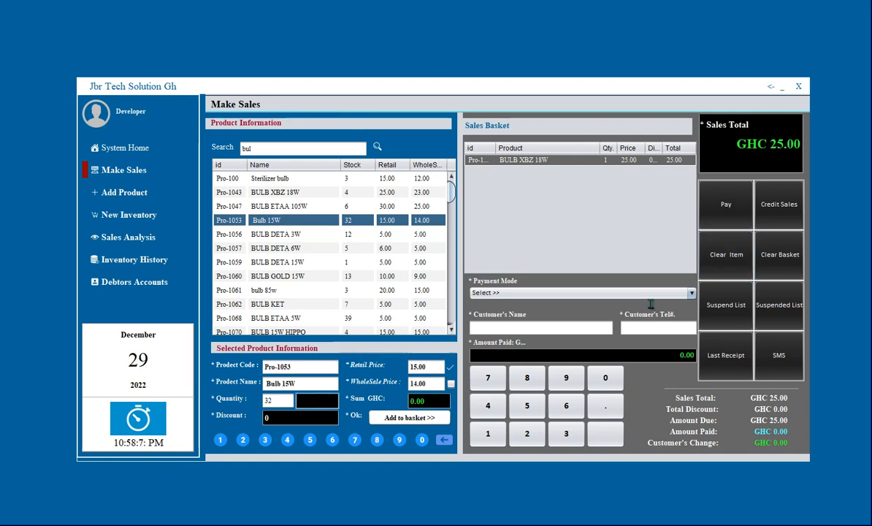
text(1)
key(Return)
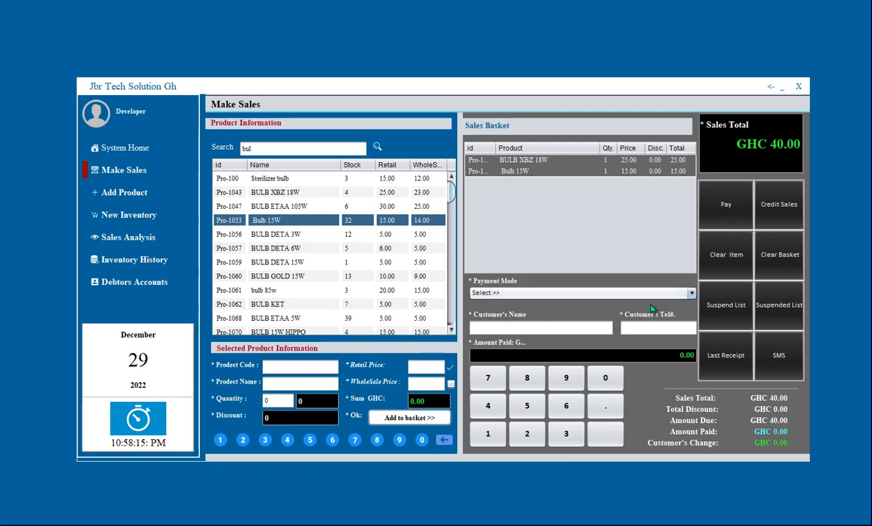
Set the payment mode to Cash for the GHC 40.00 basket.
click(652, 293)
key(Down)
key(Return)
key(Tab)
Enter the customer's name and phone number, amount paid 0.00, and switch payment mode to Credit.
text(Tt)
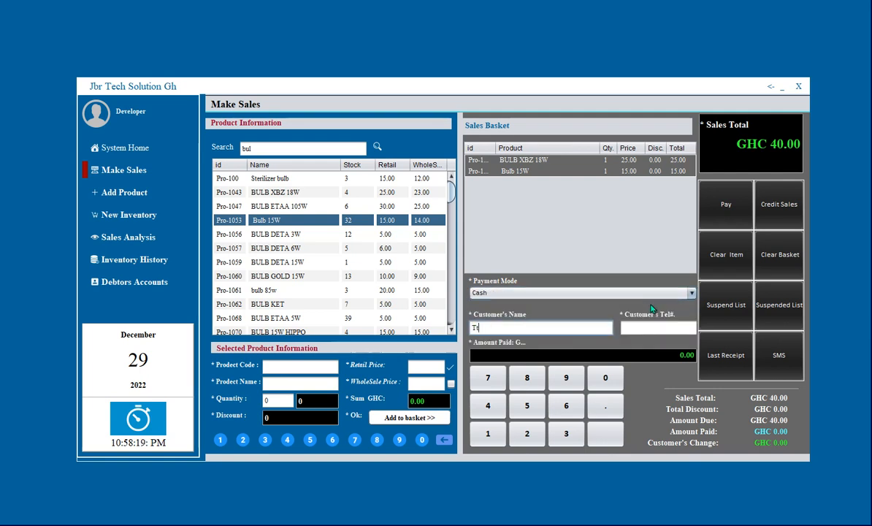
key(Tab)
text(02)
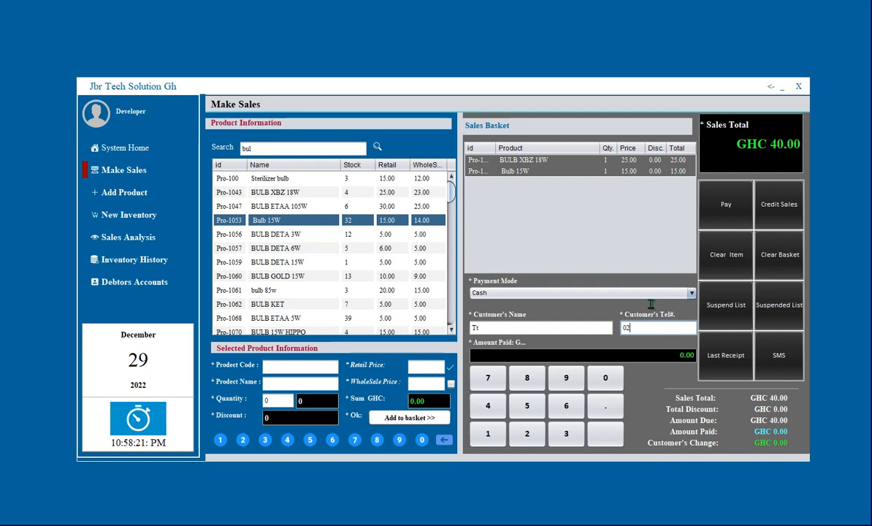
text(3)
key(Tab)
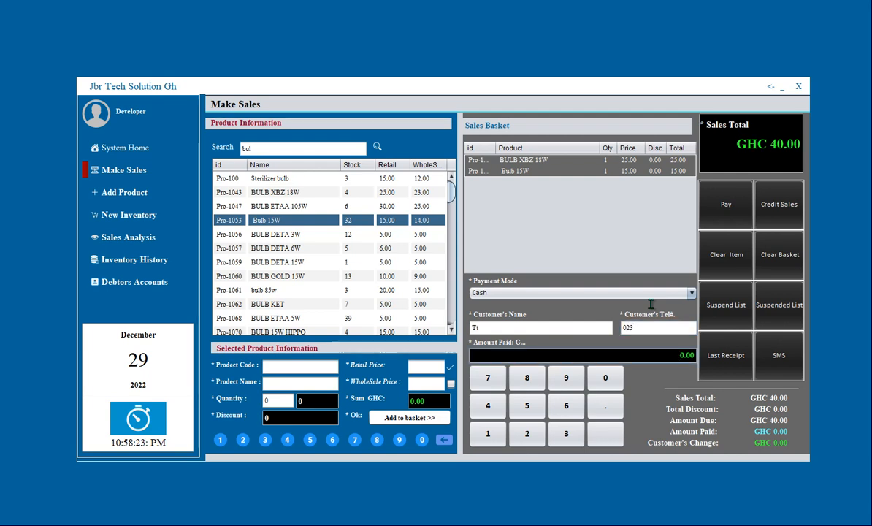
key(BackSpace)
text(0.00)
click(685, 292)
click(653, 311)
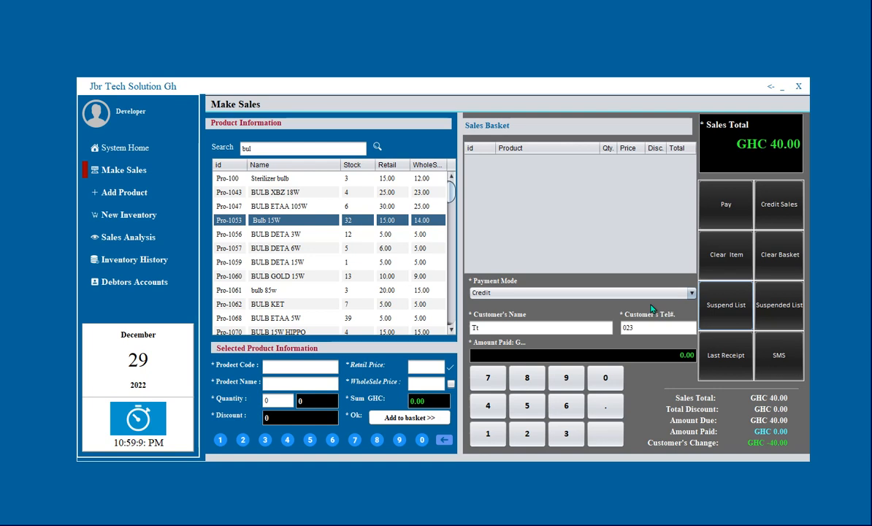
Add two BULB DETA 6W (GHC 12.00) to the basket, then request Clear Basket.
key(Down)
key(Down)
key(Return)
key(BackSpace)
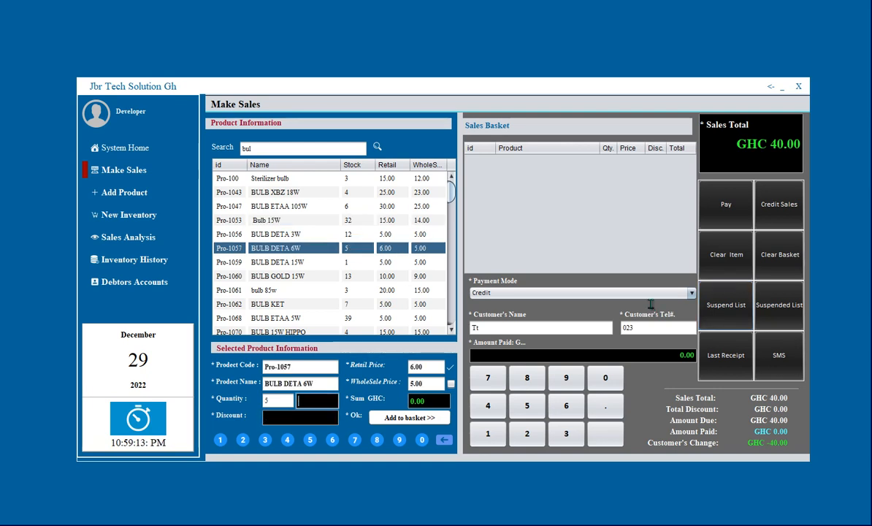
text(2)
key(Return)
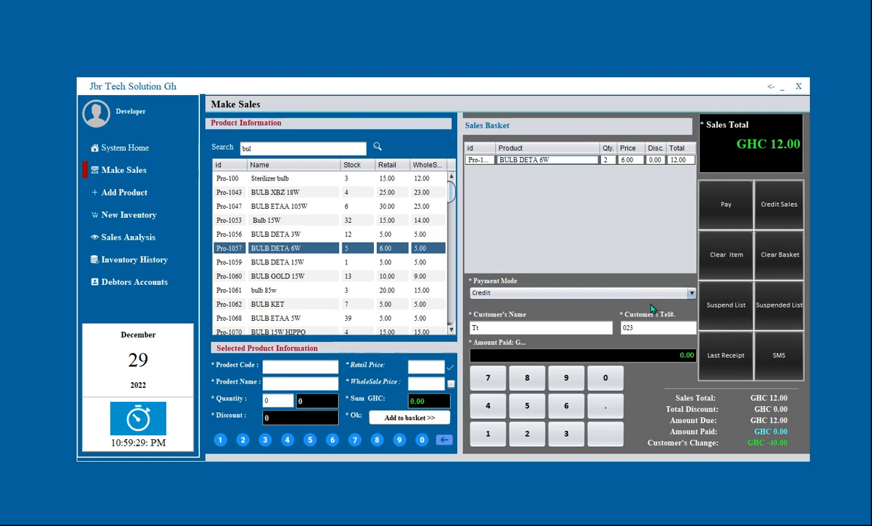
click(780, 254)
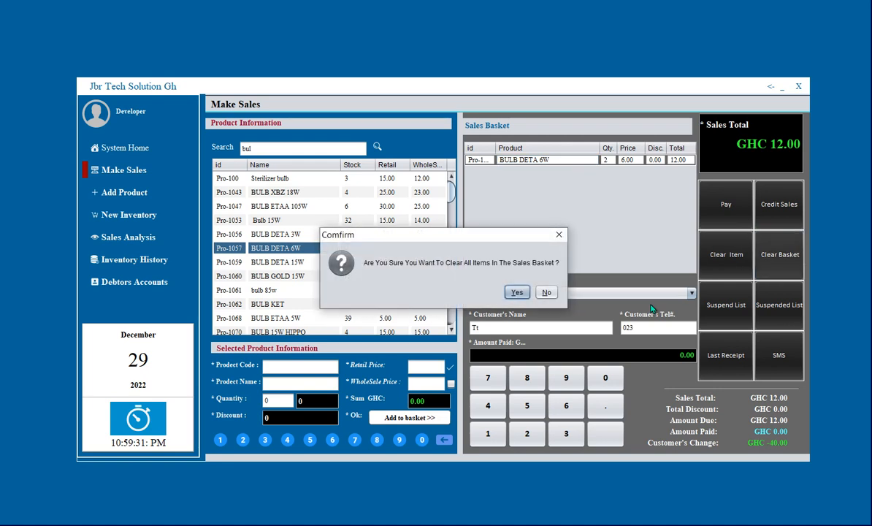
Confirm emptying the basket and set the payment mode to Credit.
key(Return)
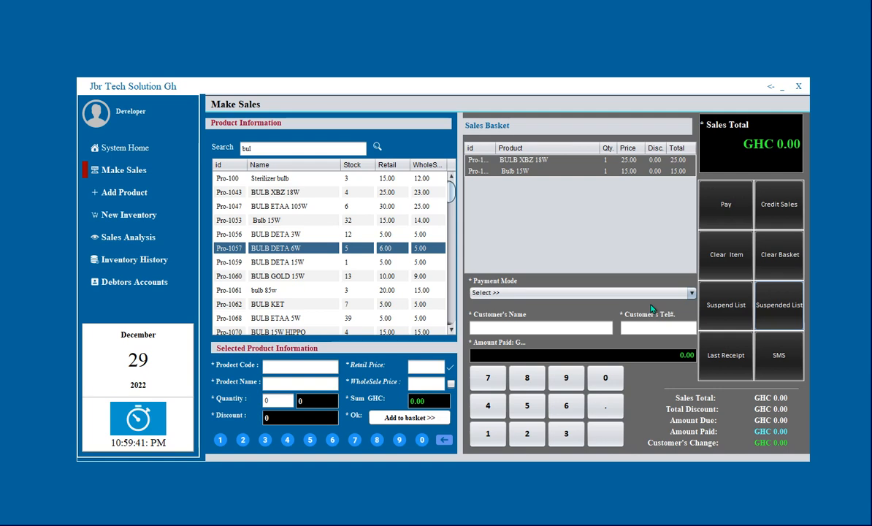
click(653, 293)
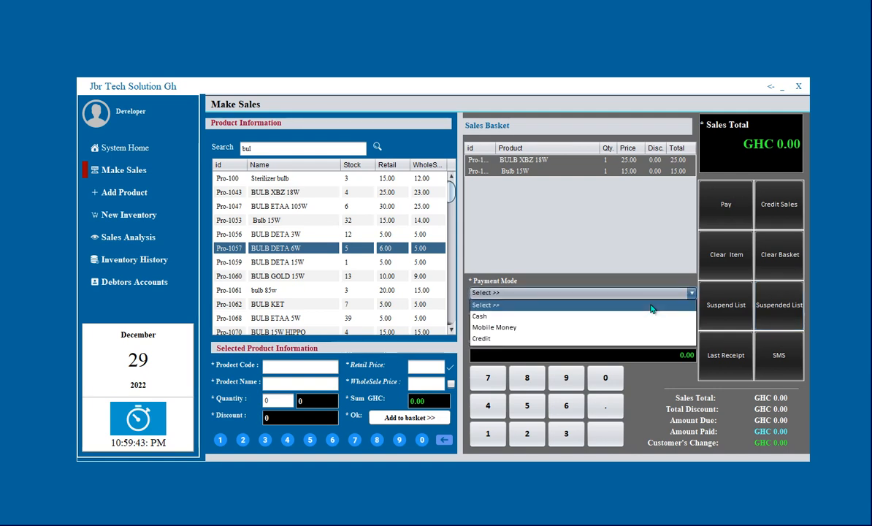
key(Down)
key(Down)
key(Down)
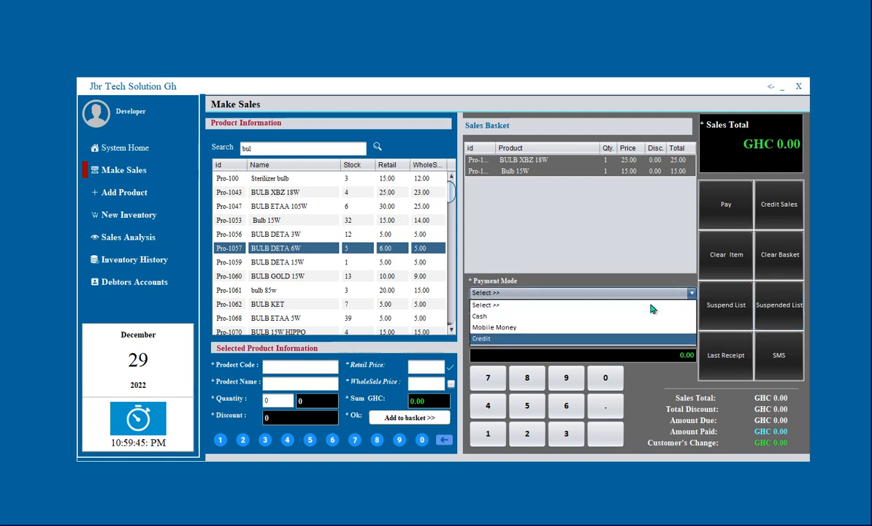
key(Return)
Fill in the customer's name and phone number, and select the amount paid value.
text(Tt)
key(Tab)
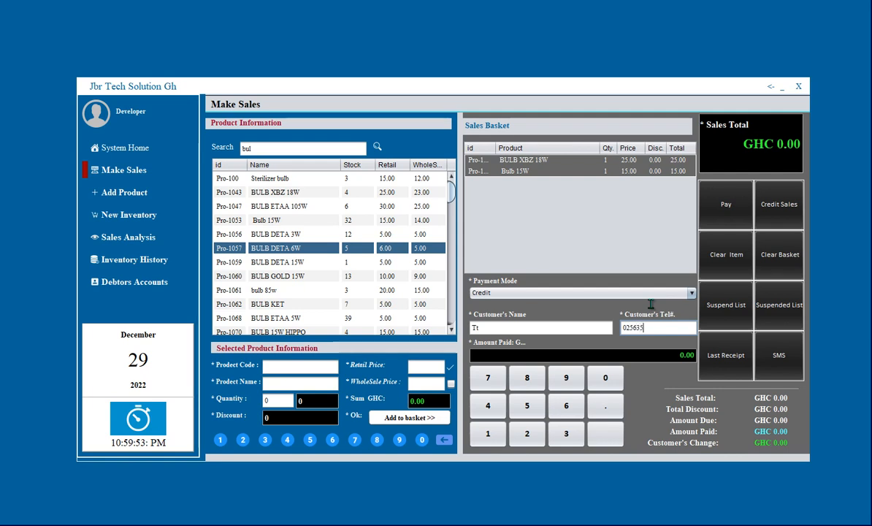
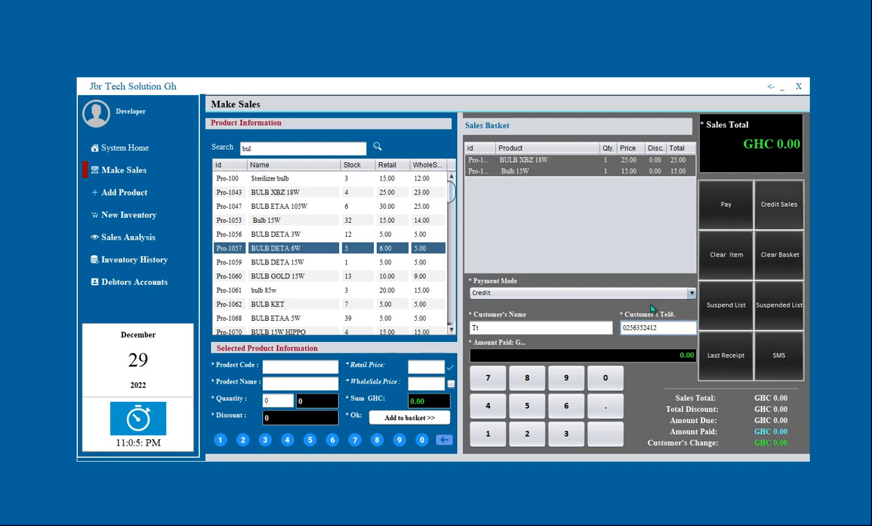
key(Tab)
key(ctrl+a)
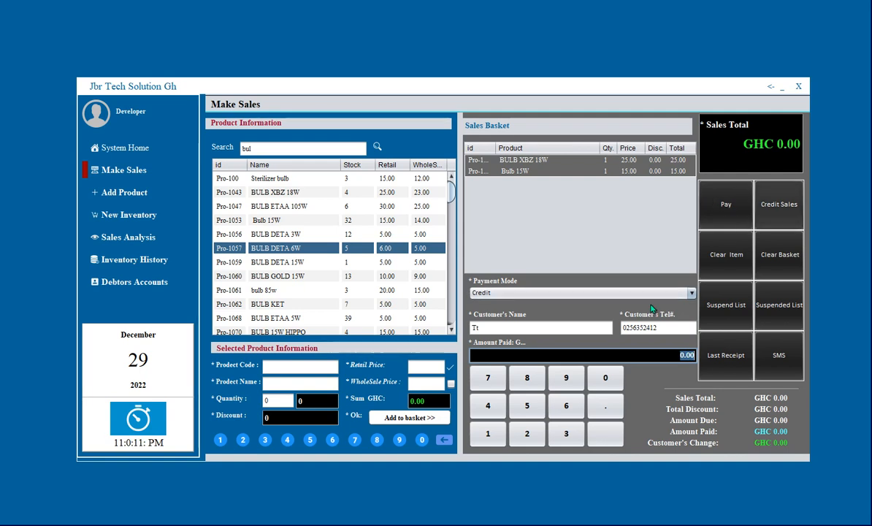
Complete the GHC 40.00 credit sale and close the resulting credit note preview.
key(Return)
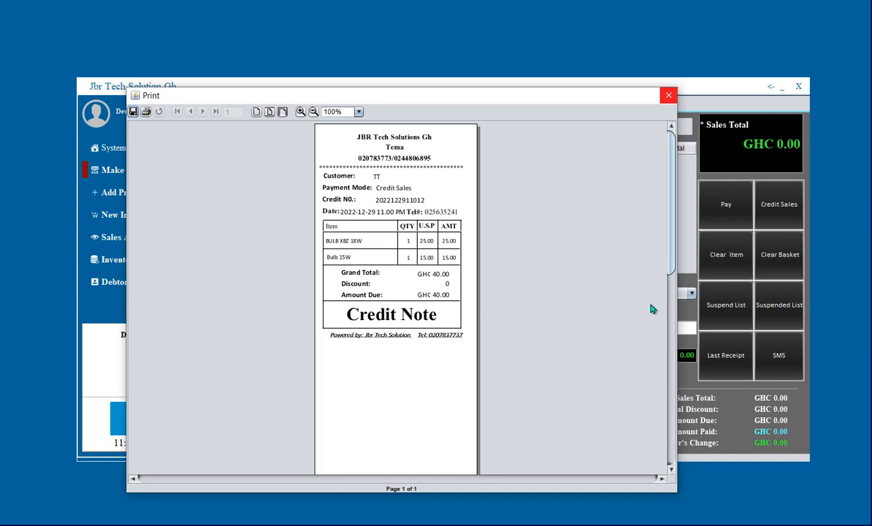
click(669, 95)
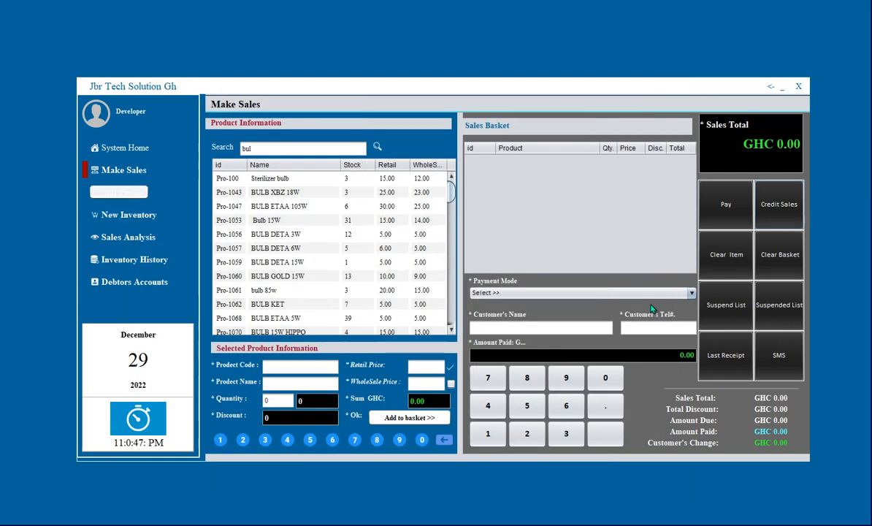
On New Inventory, load Hard disk and enter quantity 10 at purchase price 215.
click(124, 215)
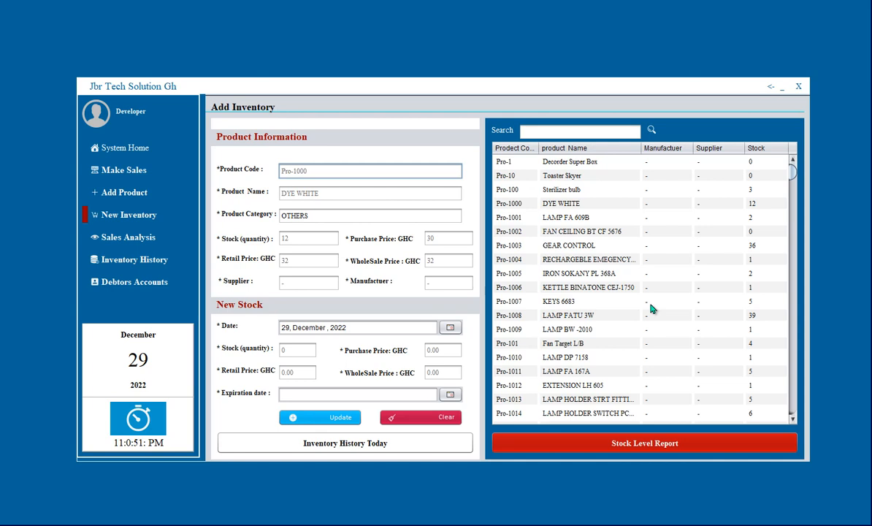
click(579, 131)
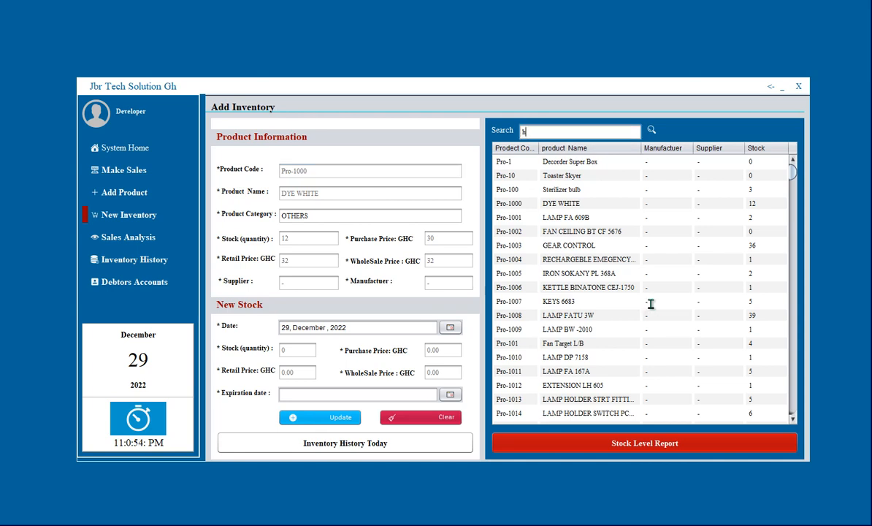
text(hard)
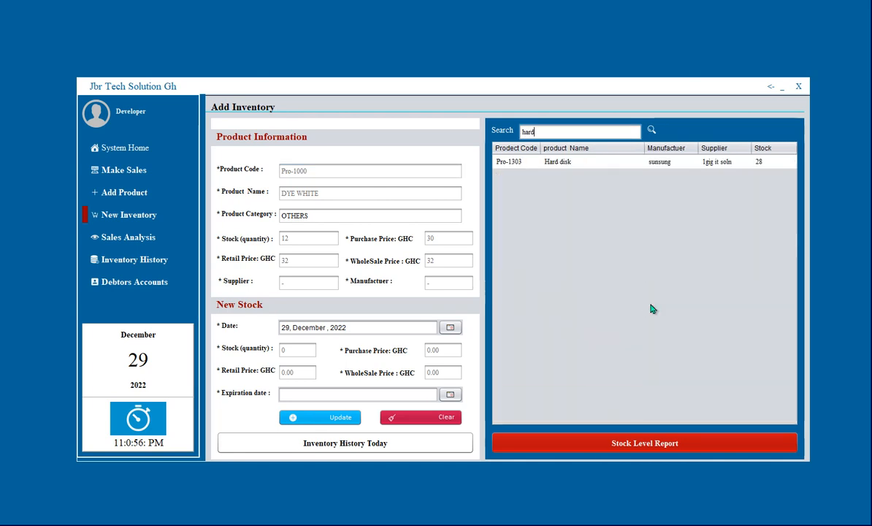
click(593, 161)
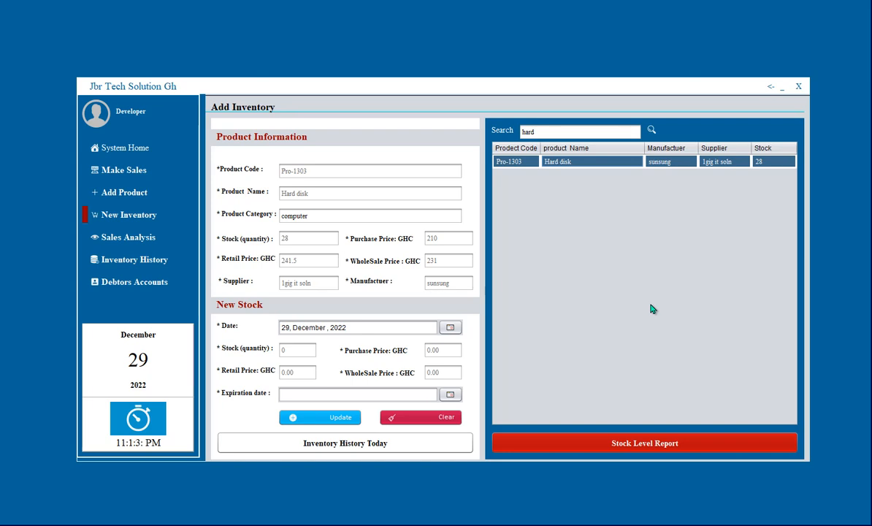
click(297, 350)
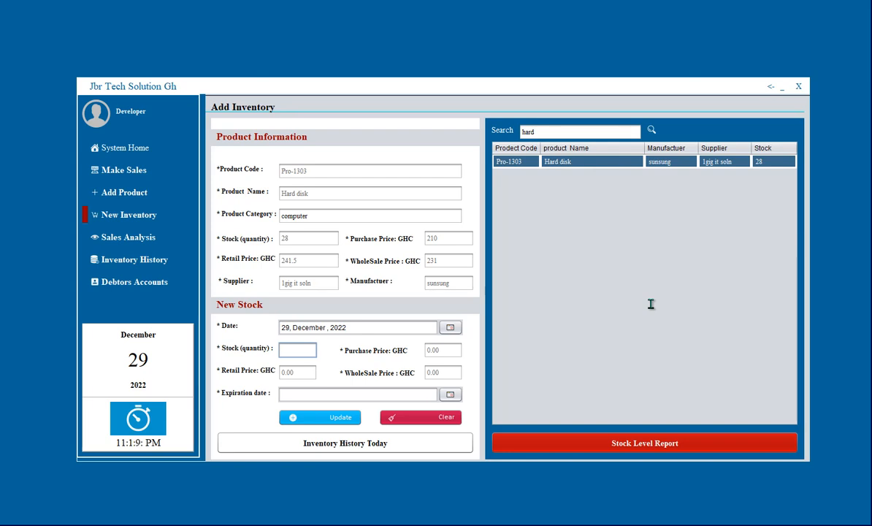
text(10)
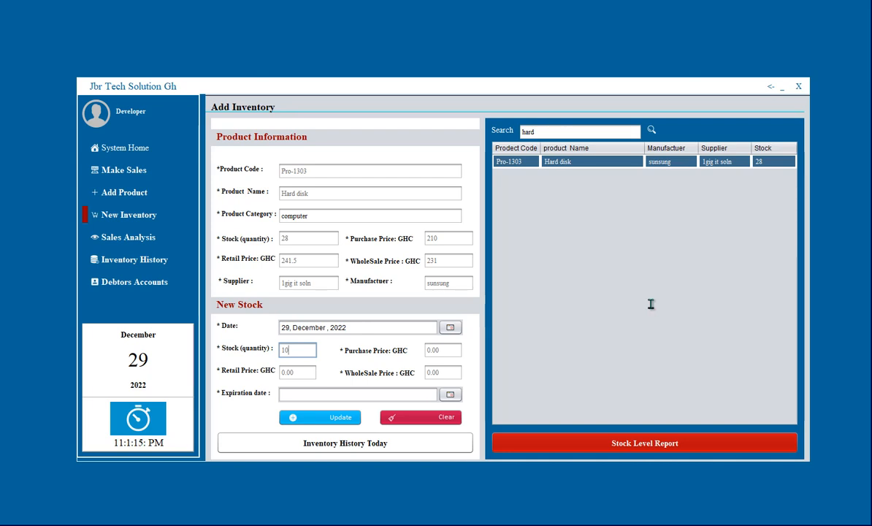
key(Tab)
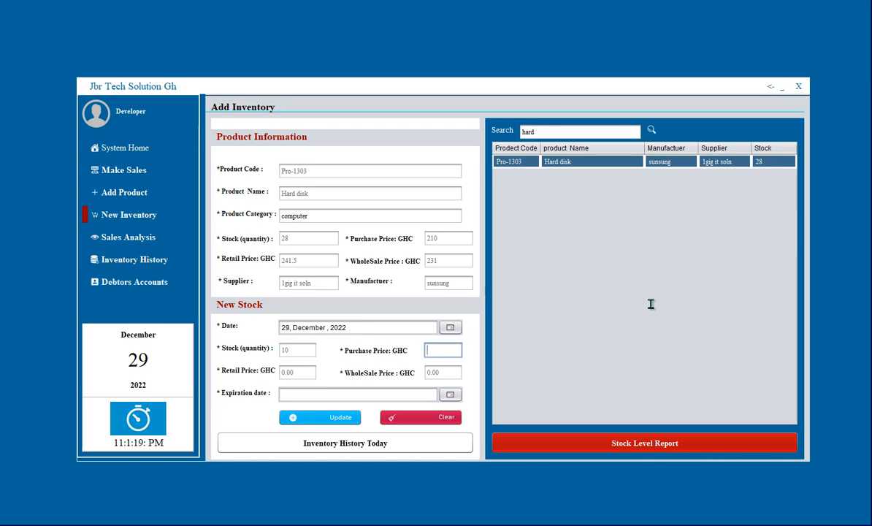
text(215)
Set the expiry date to 14 December 2029 and submit the Hard disk restock.
click(450, 394)
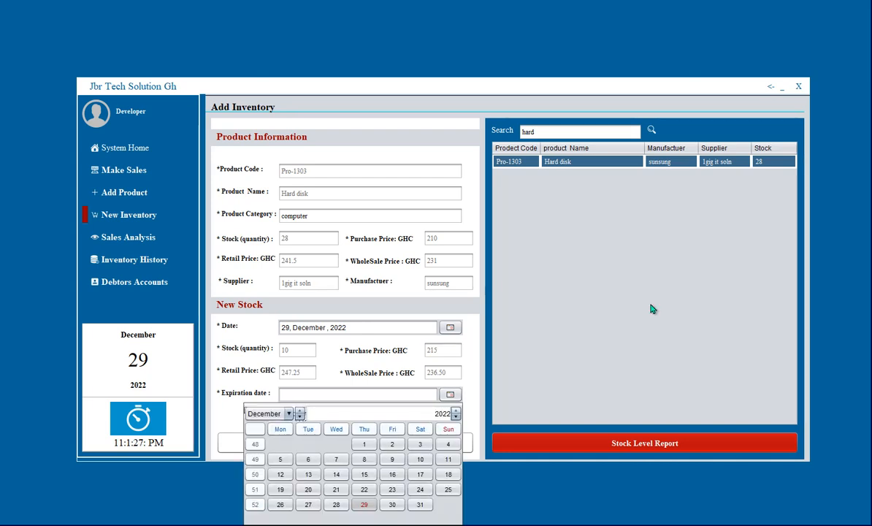
click(456, 410)
click(456, 411)
click(455, 410)
click(456, 411)
click(456, 410)
click(456, 411)
click(456, 411)
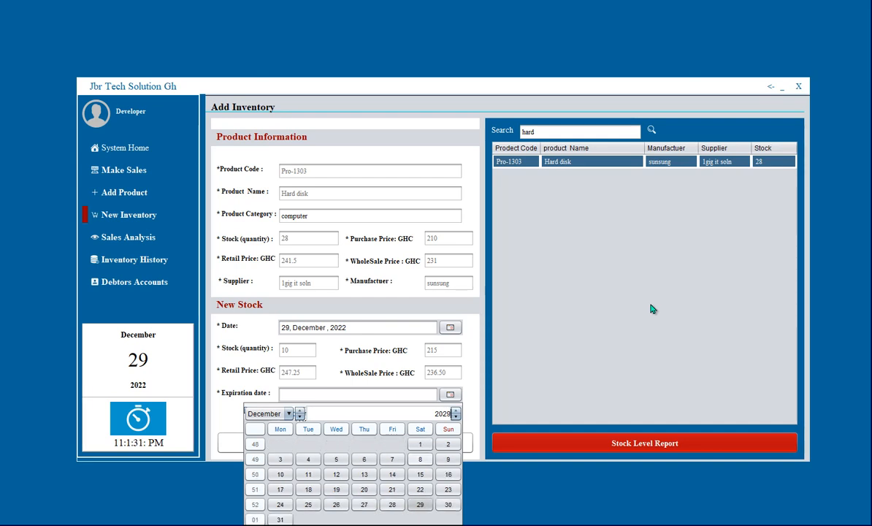
click(364, 474)
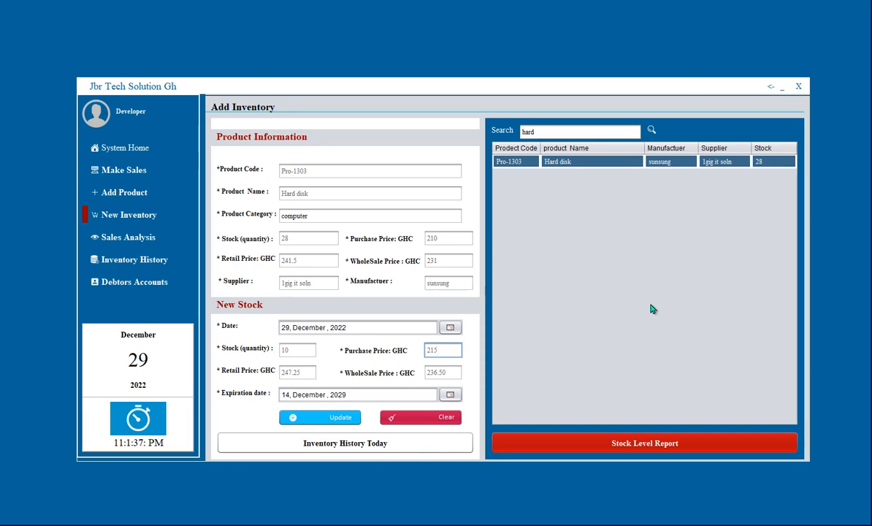
key(Return)
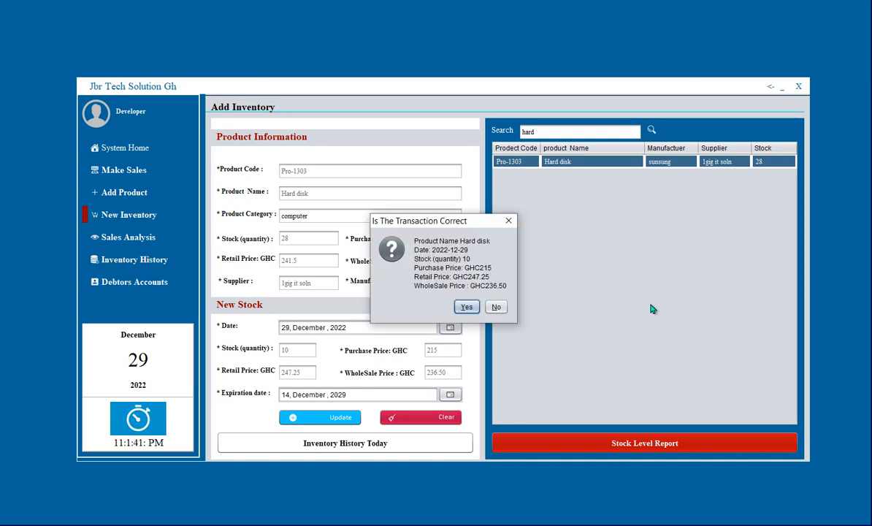
Confirm the restock and look up Hard disk to verify its stock of 38.
key(Return)
key(Return)
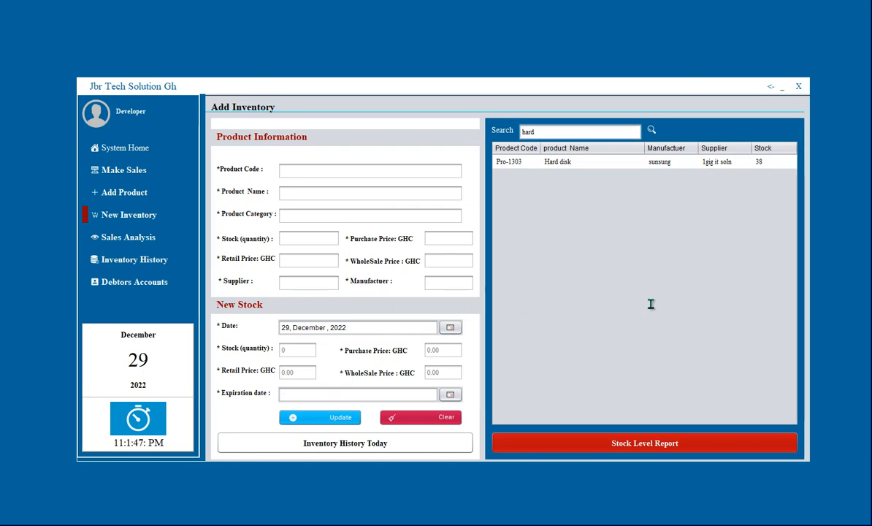
key(ctrl+a)
text(h)
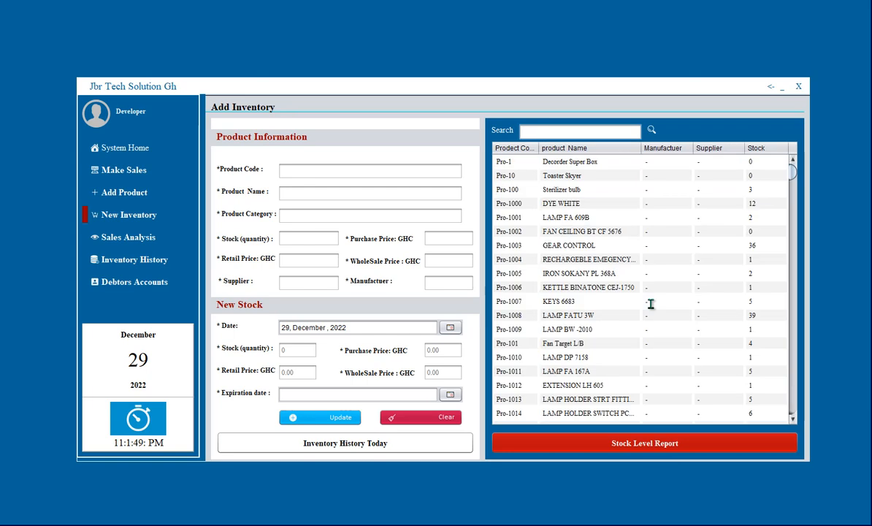
text(ard)
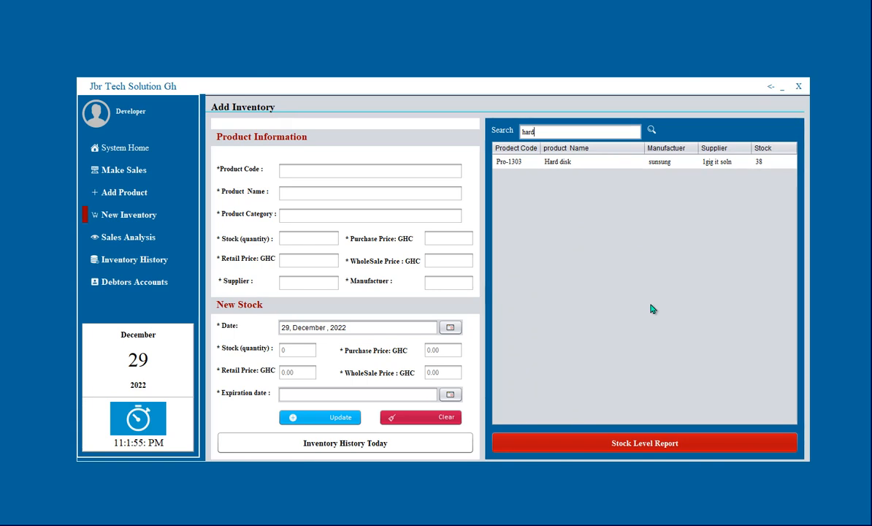
key(Return)
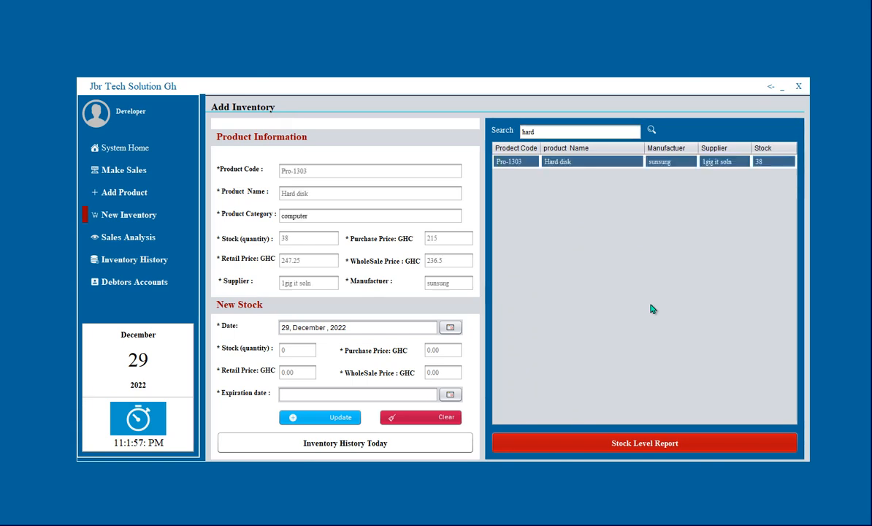
key(alt+a)
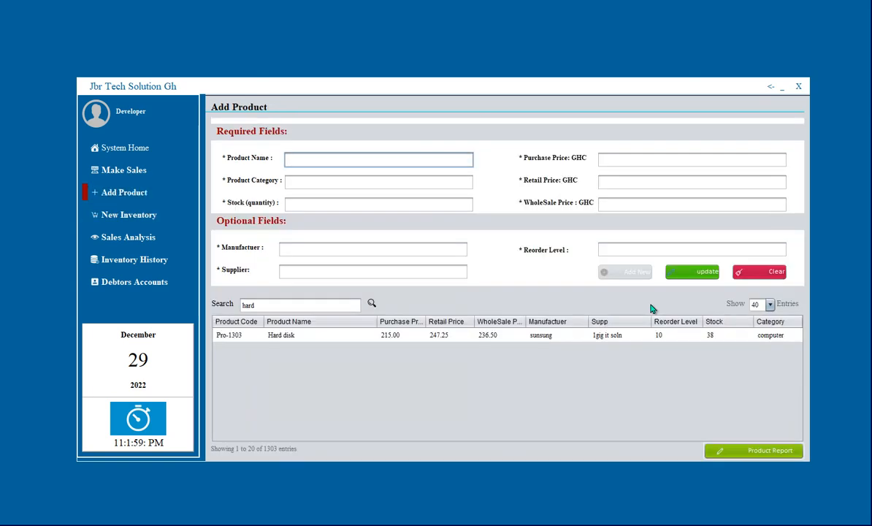
Search 'hard' on Make Sales to confirm the Hard disk stock of 38 there too.
key(alt+m)
text(bu)
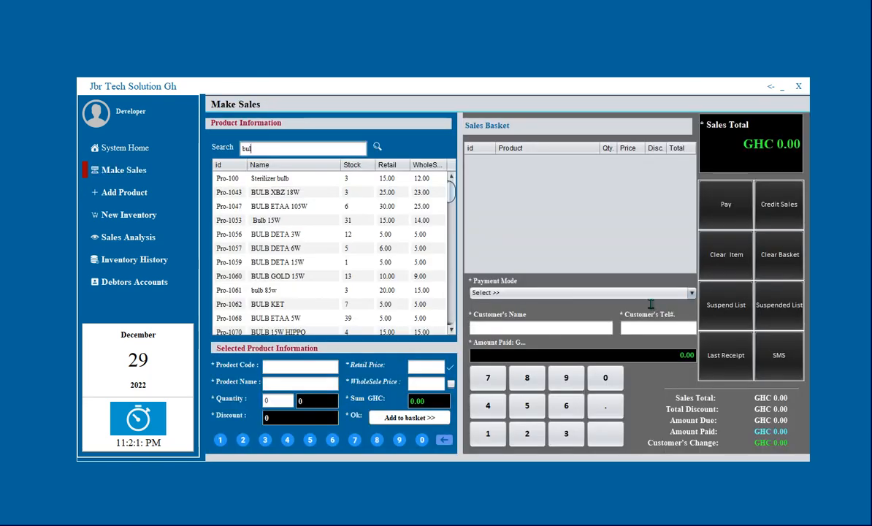
key(BackSpace)
key(BackSpace)
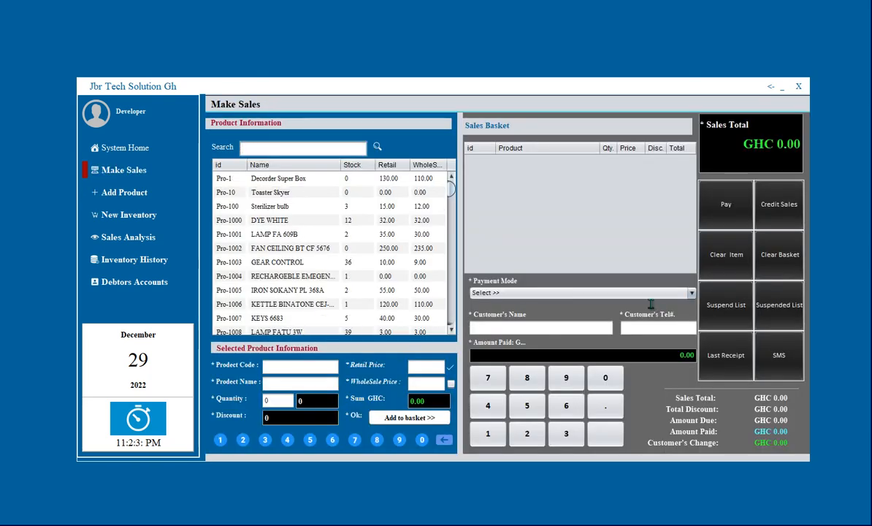
text(hard)
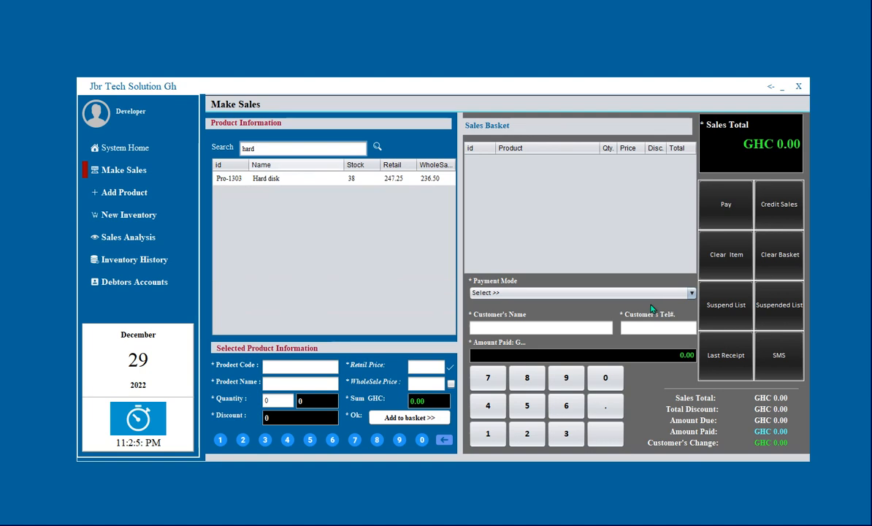
key(Down)
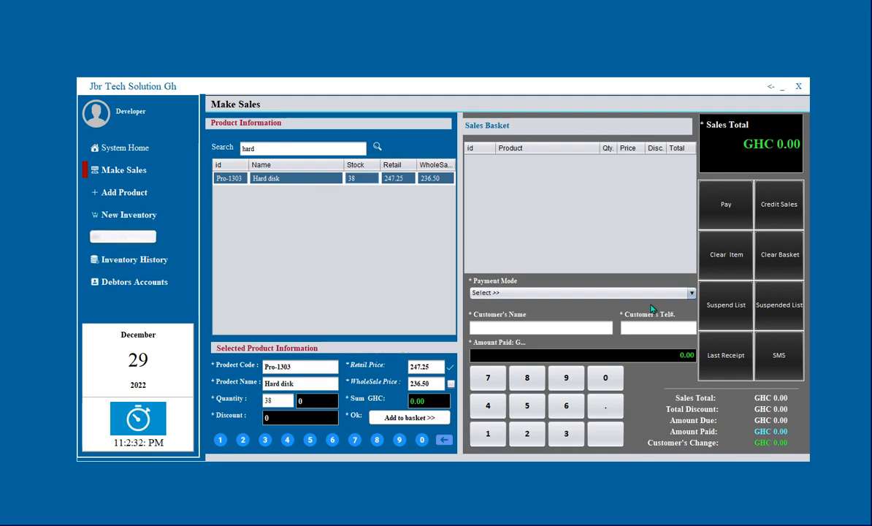
scroll(652, 310, down, 10)
Scroll through the 29 December 2022 sales report showing GH¢478.00, then close it.
scroll(652, 309, up, 3)
scroll(653, 310, down, 5)
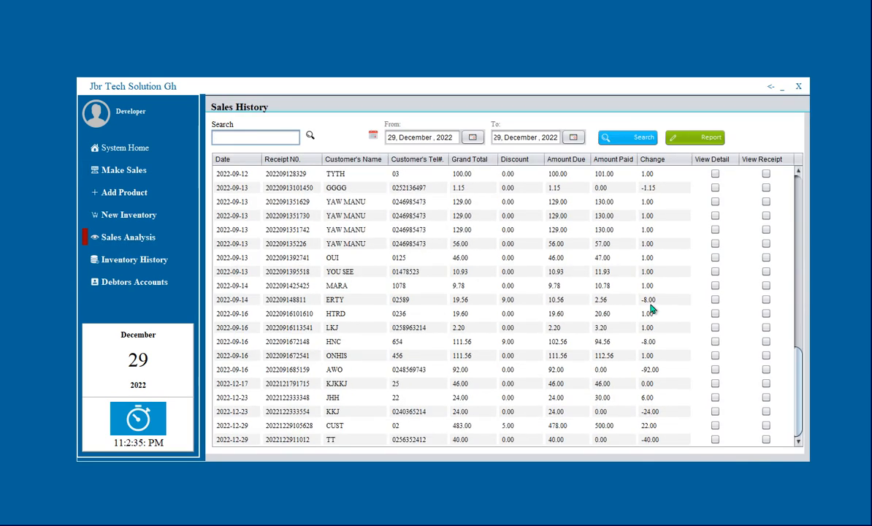
scroll(652, 309, up, 7)
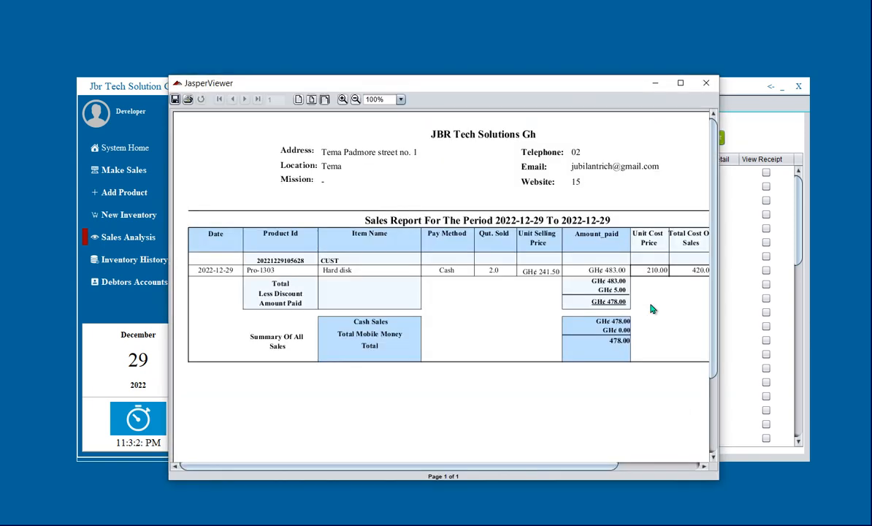
scroll(652, 309, down, 3)
scroll(652, 309, up, 3)
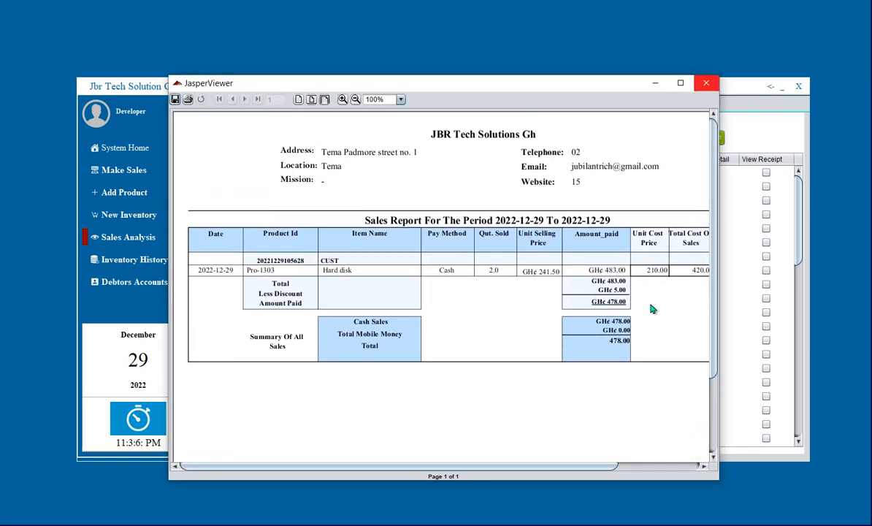
key(alt+F4)
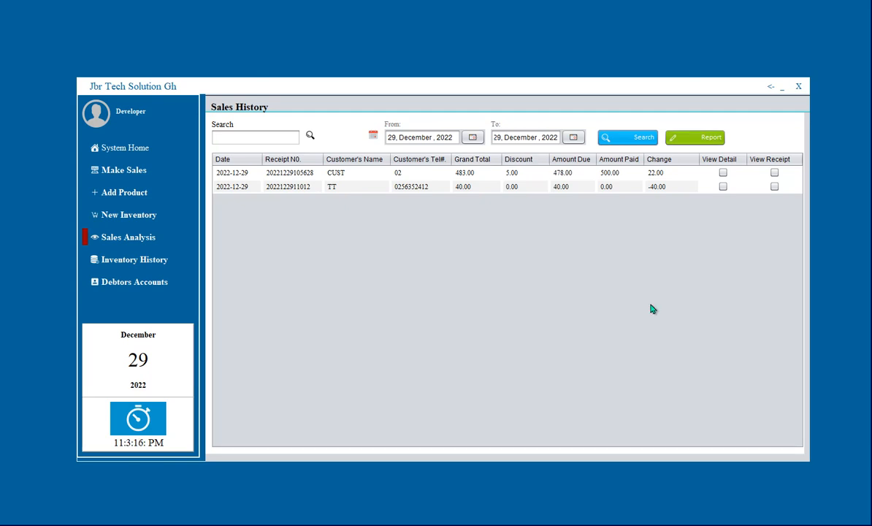
Regenerate the sales report from Sales History, review it, close it and reopen it.
key(Tab)
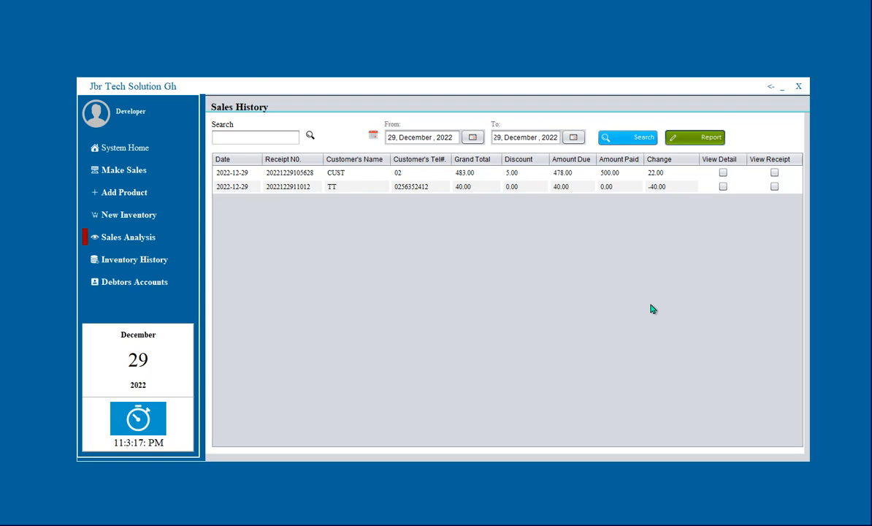
key(space)
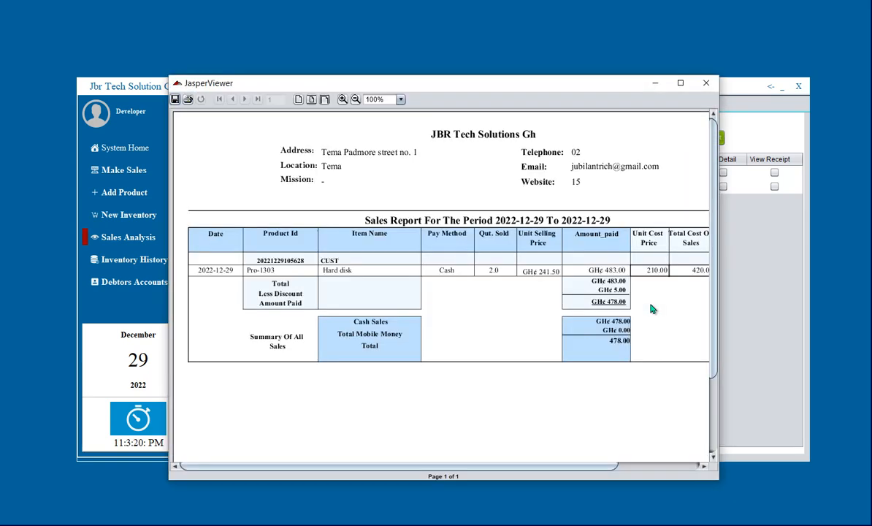
scroll(652, 308, down, 3)
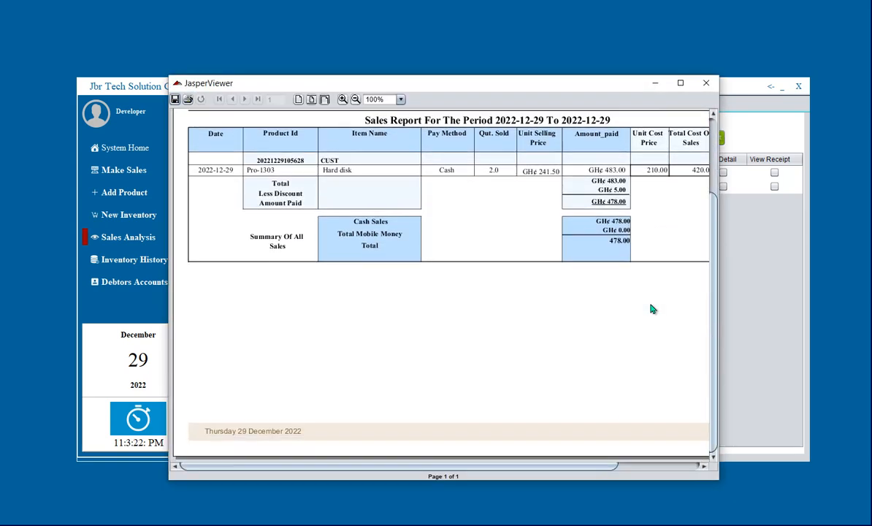
scroll(652, 308, up, 3)
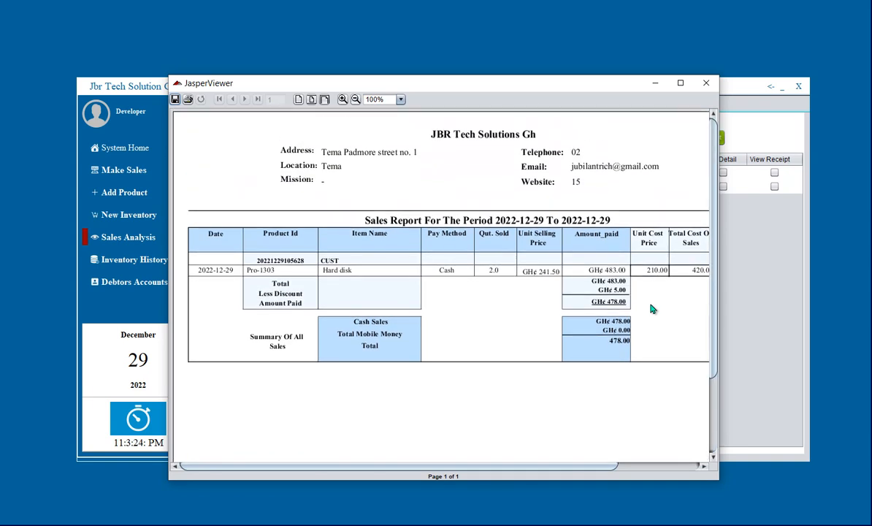
key(alt+F4)
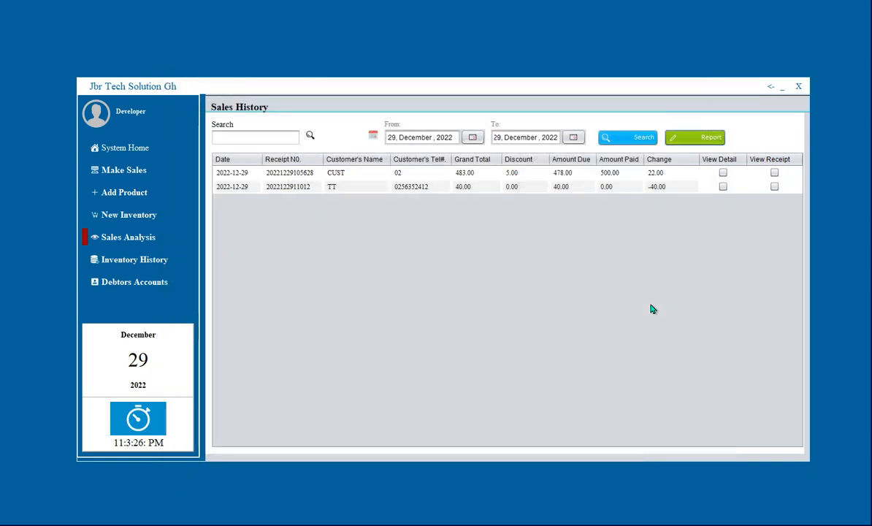
key(space)
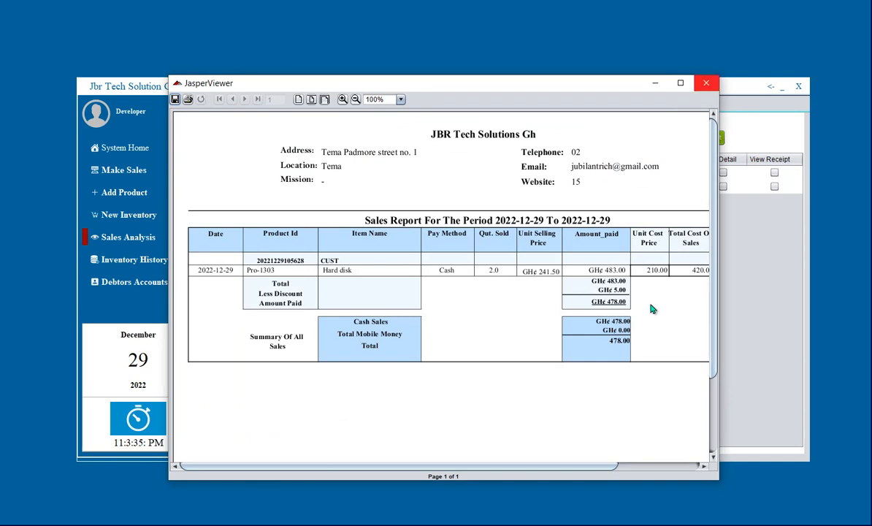
Close the sales report, then the Hard disk receipt preview showing GHC 478.00 due and 22.00 change.
click(705, 83)
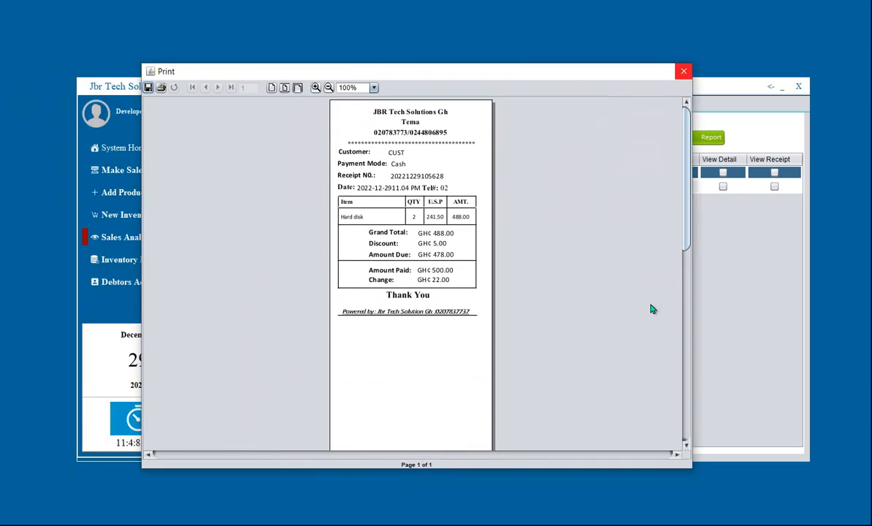
click(684, 72)
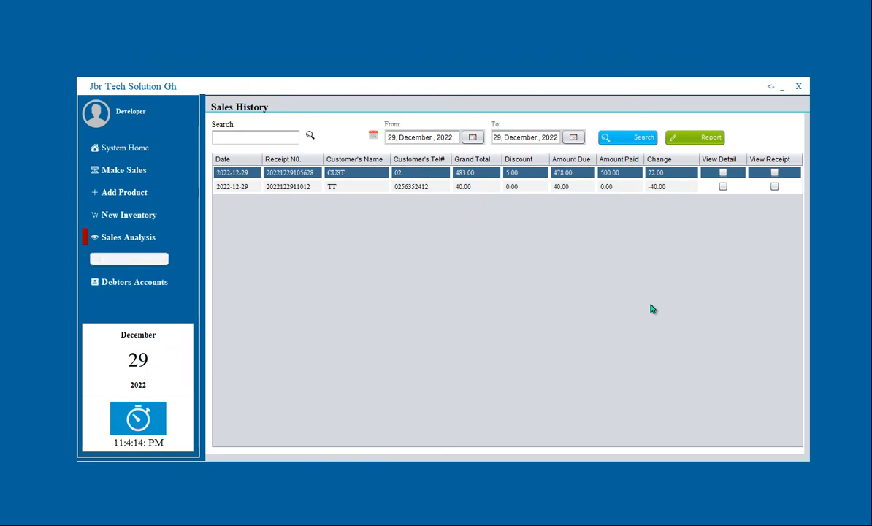
Review the hard disk stock entries in Inventory History, with the product list scrolled to the top.
click(128, 259)
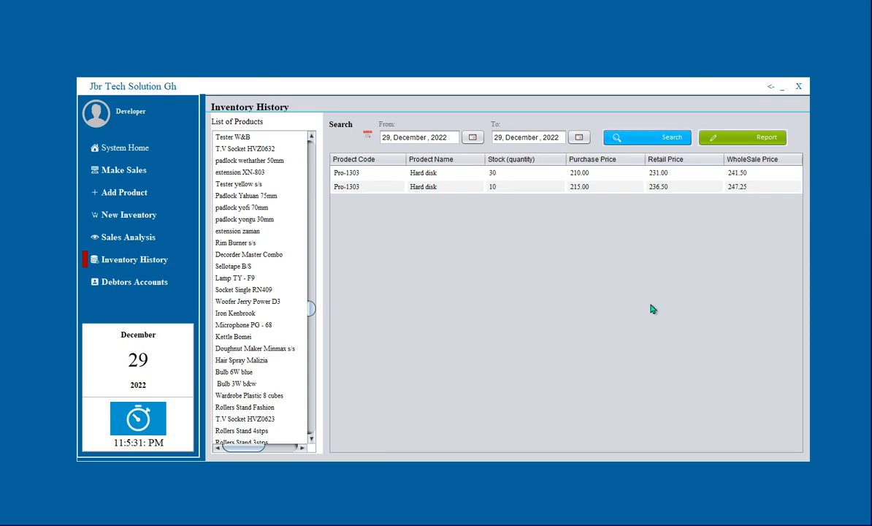
drag(311, 308, 311, 148)
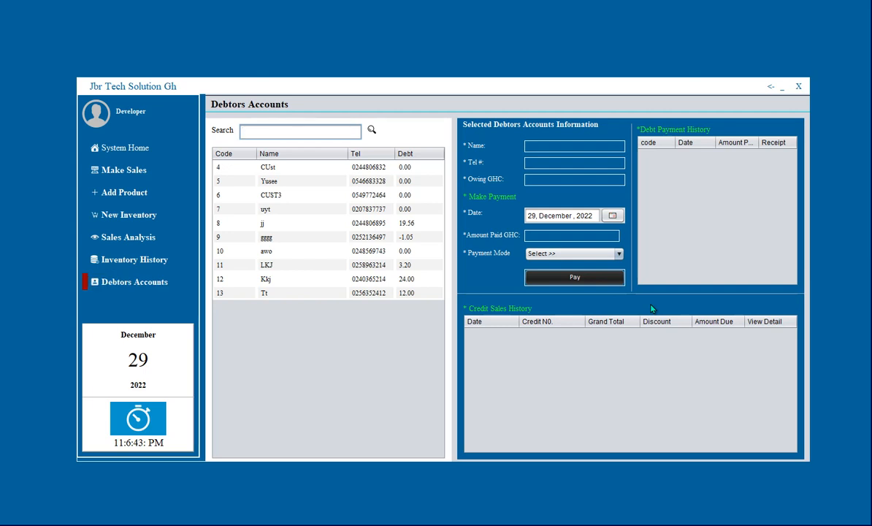
Select debtor 13, preview the credit note for its credit sale, then move to debtor 15's account owing 400.00.
text(T)
key(Return)
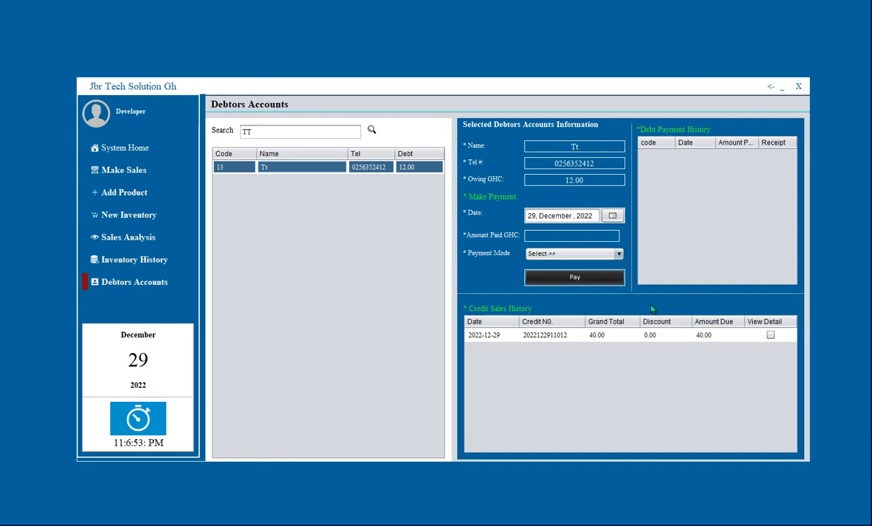
click(652, 335)
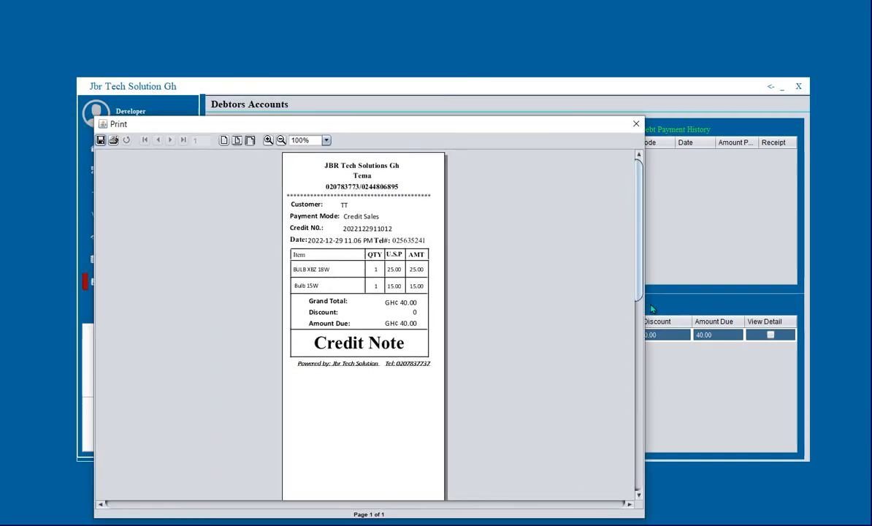
click(636, 123)
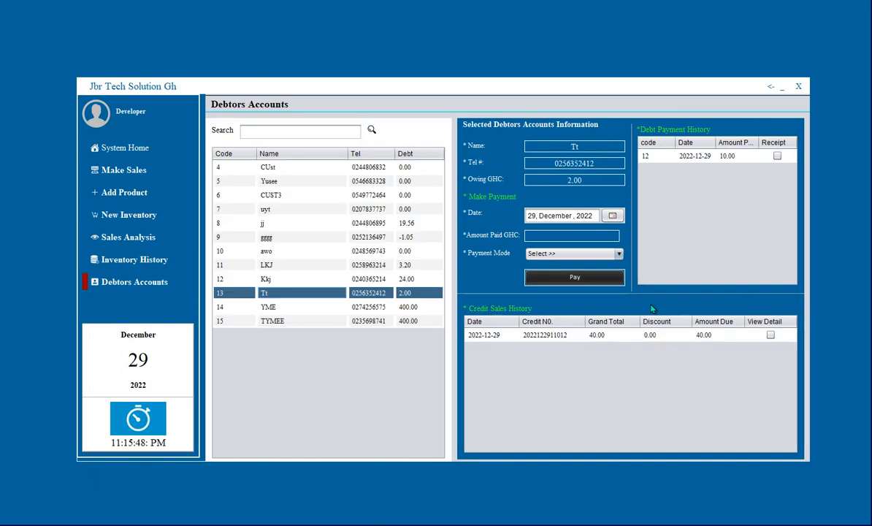
key(Down)
key(Down)
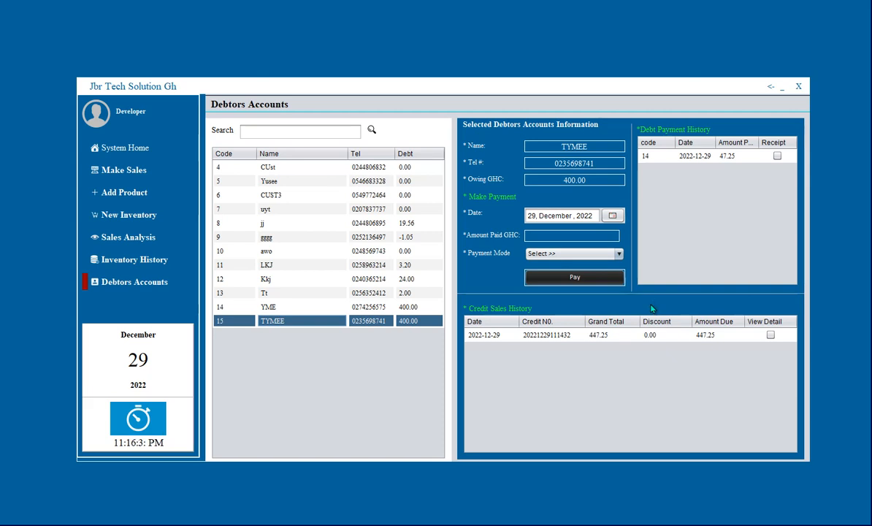
Record a GHC 100 cash payment against debtor 15's debt, leaving 300.00, then return to the Home dashboard.
text(100)
key(Tab)
key(Down)
key(Down)
key(Return)
key(Tab)
key(Return)
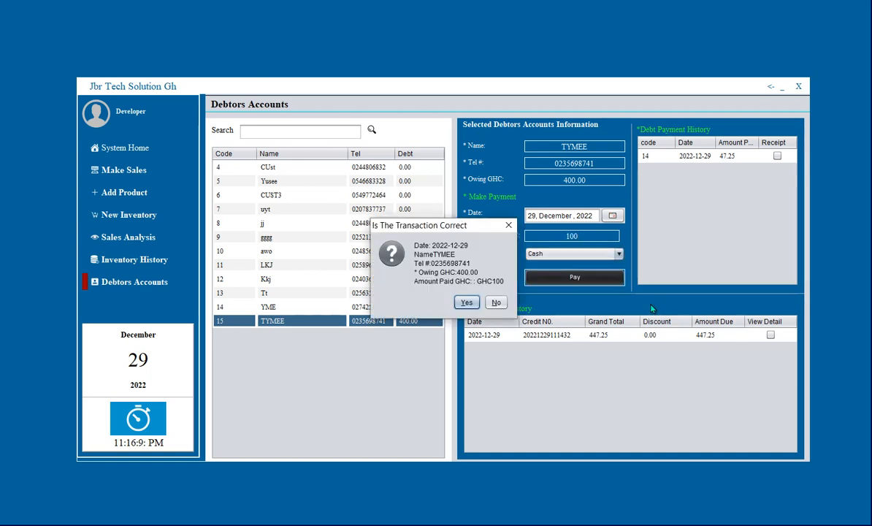
key(Return)
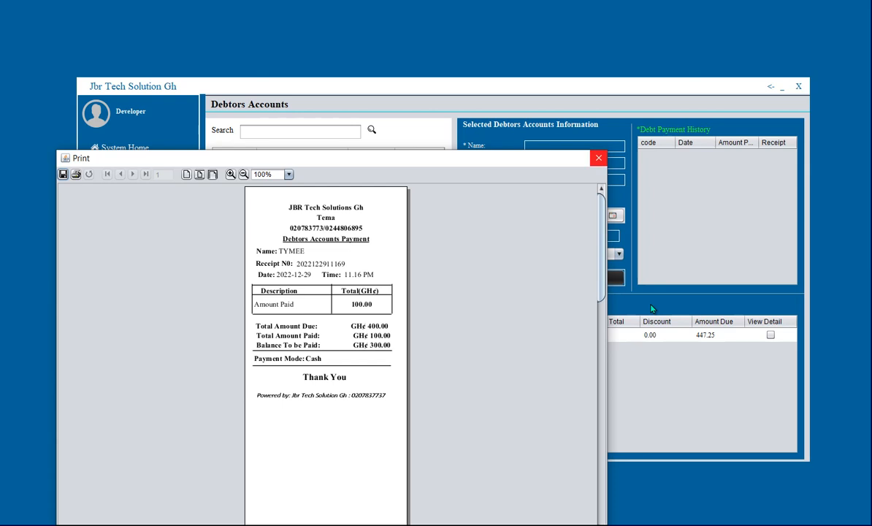
key(alt+F4)
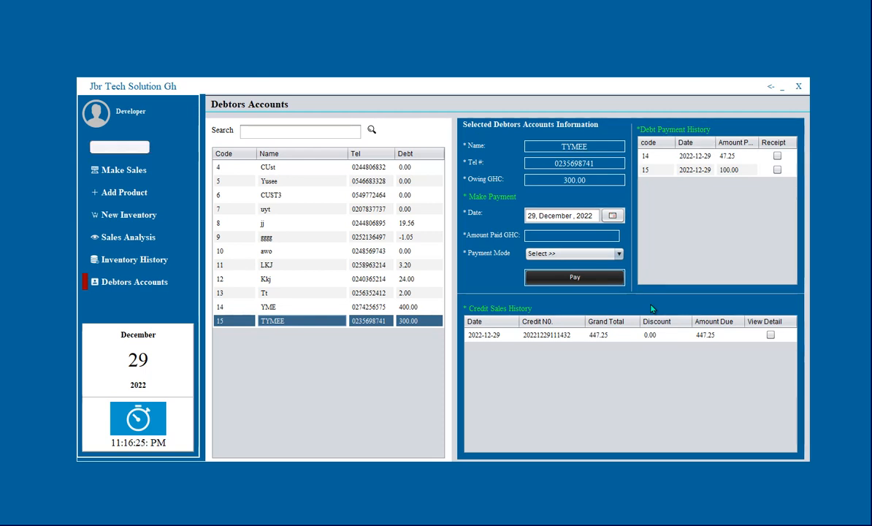
key(Escape)
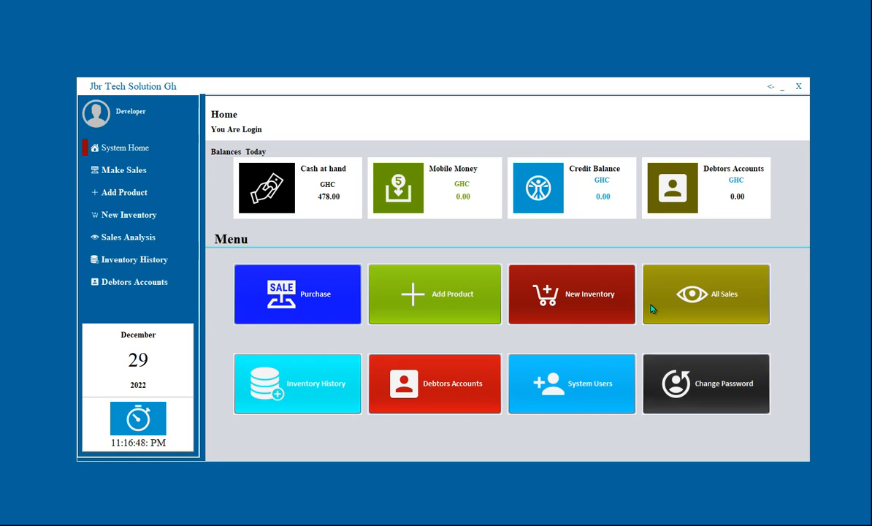
Review today's four sales in All Sales and confirm hard disk stock stands at 38.
click(653, 309)
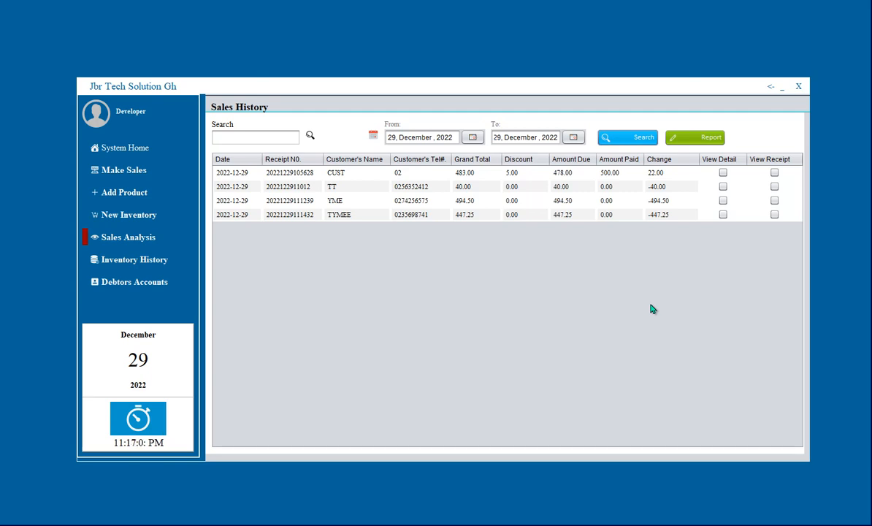
key(F1)
key(F2)
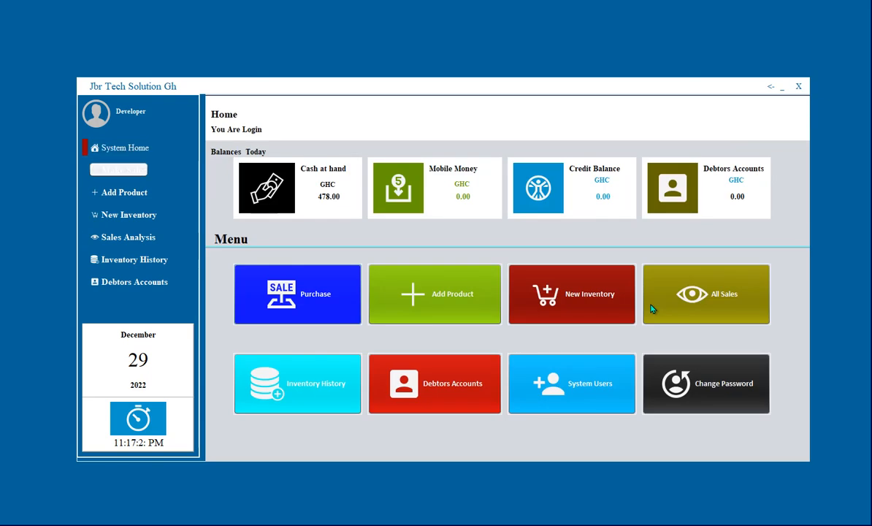
text(B)
key(F3)
key(F2)
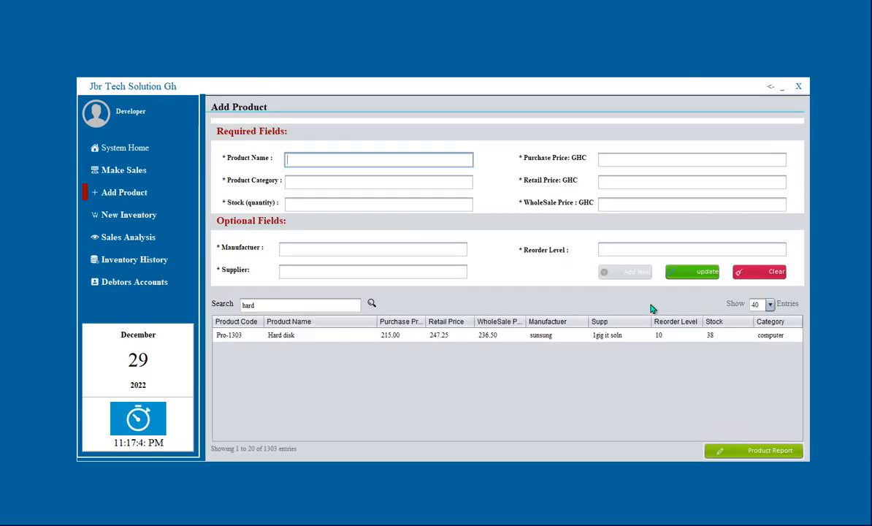
key(F1)
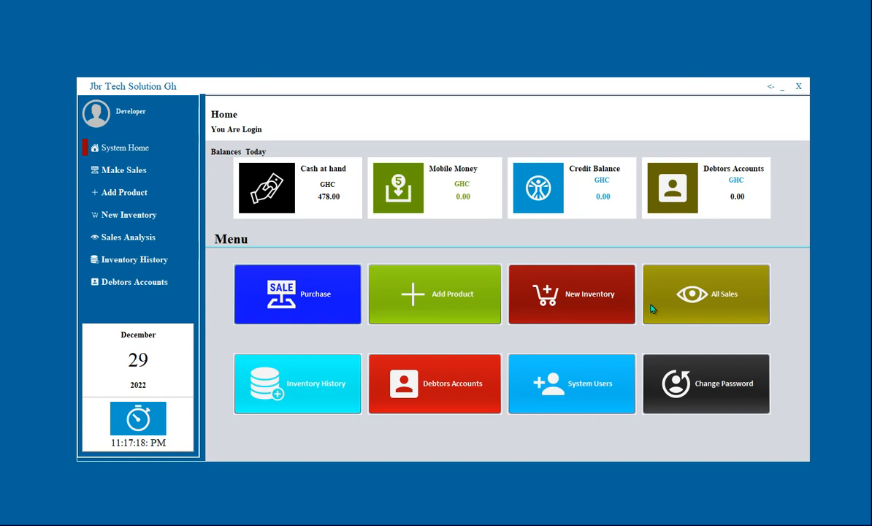
Move between the sales, product and home pages, then bring up the logout prompt.
key(space)
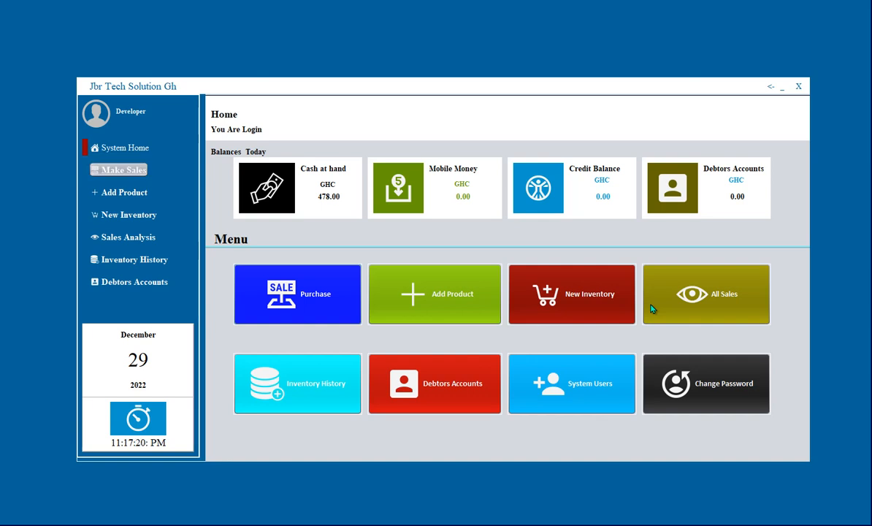
key(space)
key(Tab)
key(Tab)
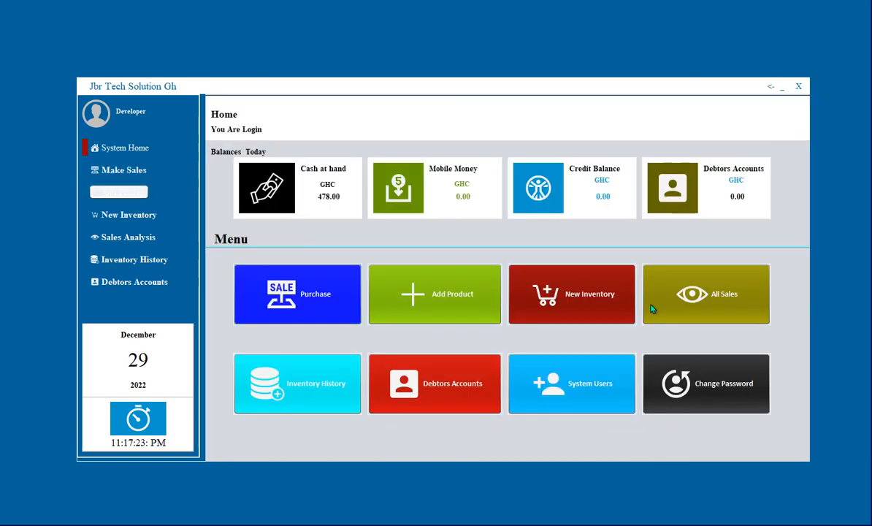
key(space)
key(shift+Tab)
key(space)
key(shift+Tab)
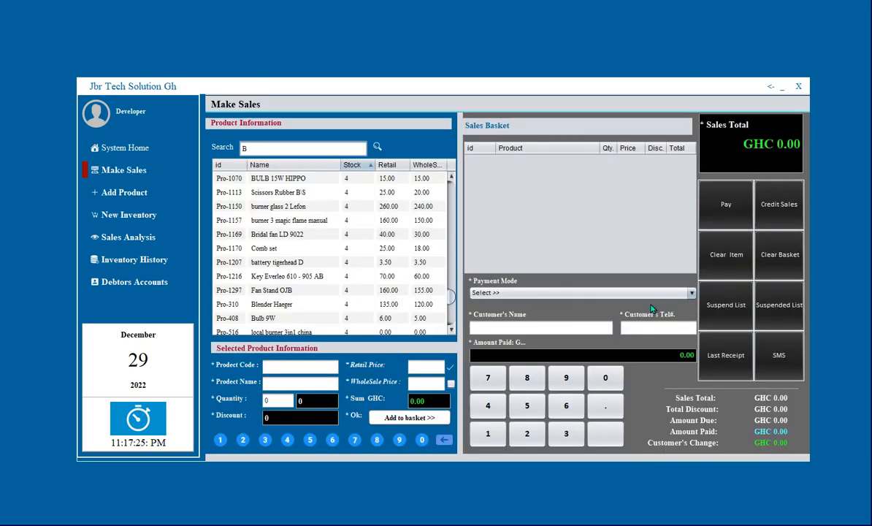
key(space)
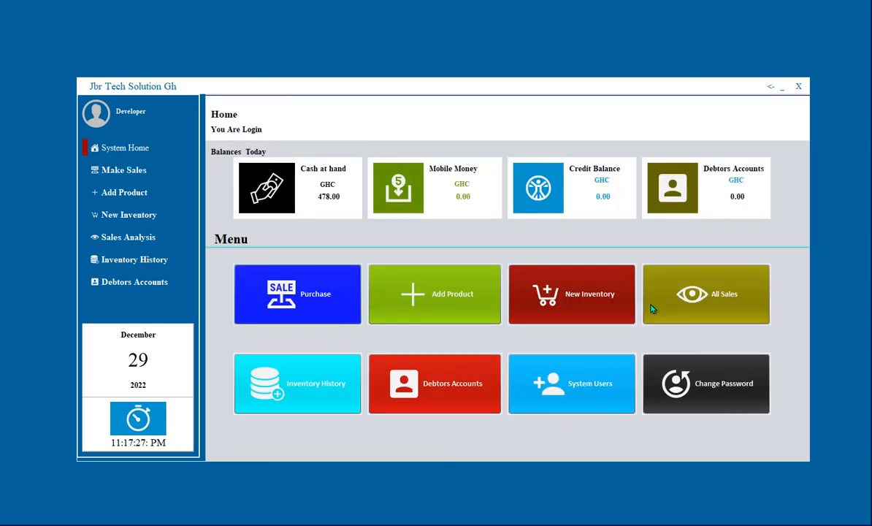
key(alt+F4)
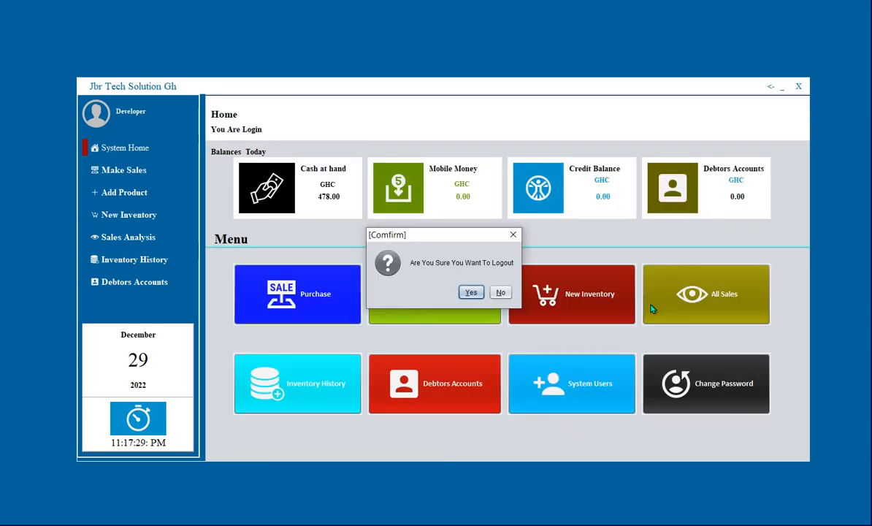
Confirm the logout, then sign back in with the developer account's credentials to reach the Home dashboard.
key(space)
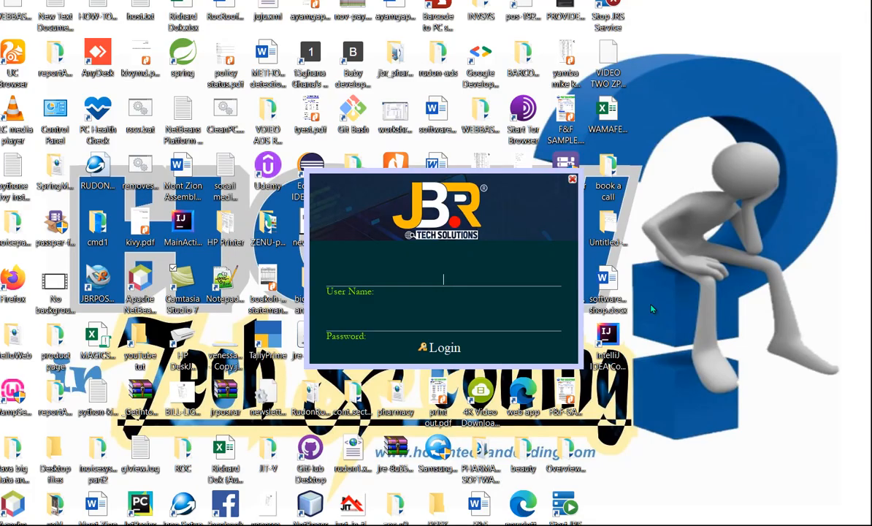
text(Developer)
text(**)
text(*****)
key(Return)
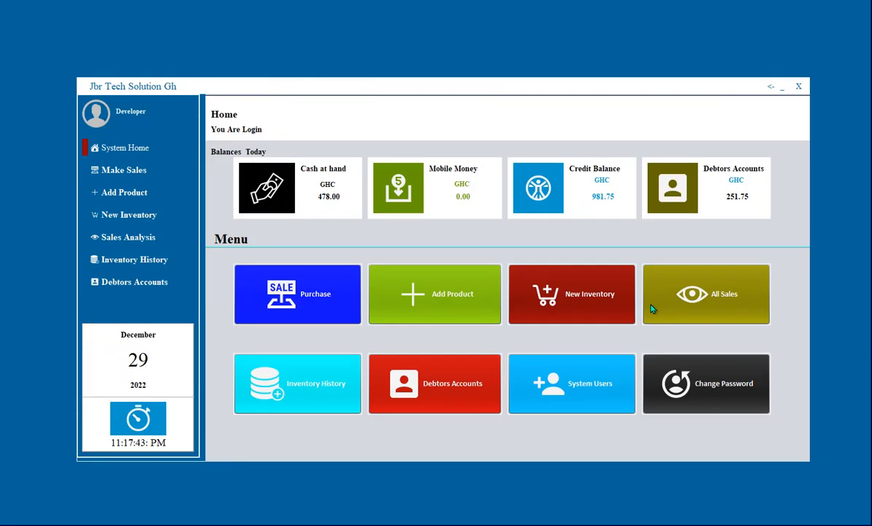